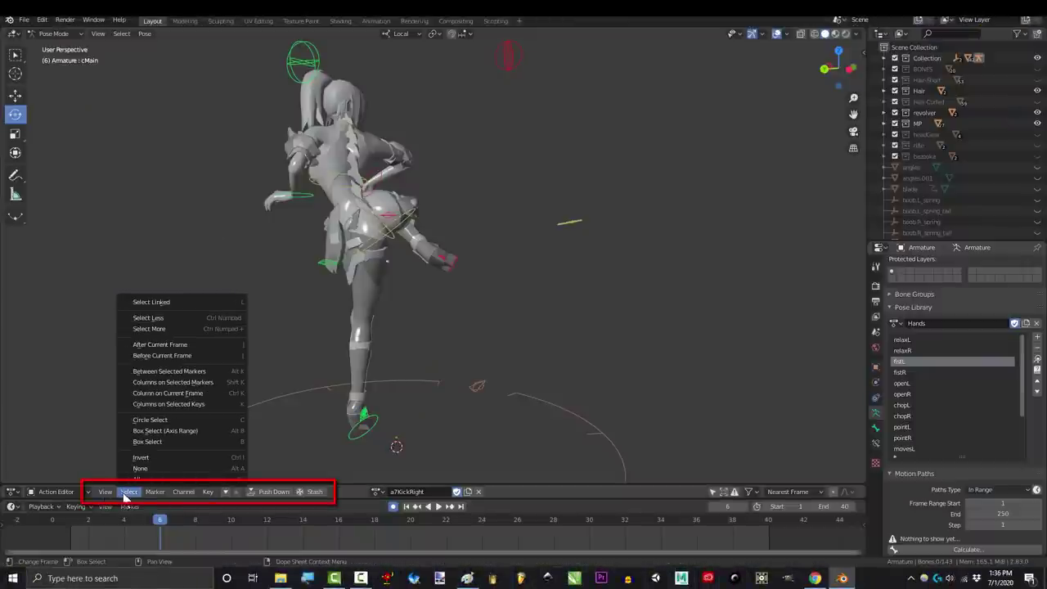
Step: Play and scrub back and forth through the a7KickRight action to examine the kick's motion
{"action": "mouse_move", "coordinate": [210, 497]}
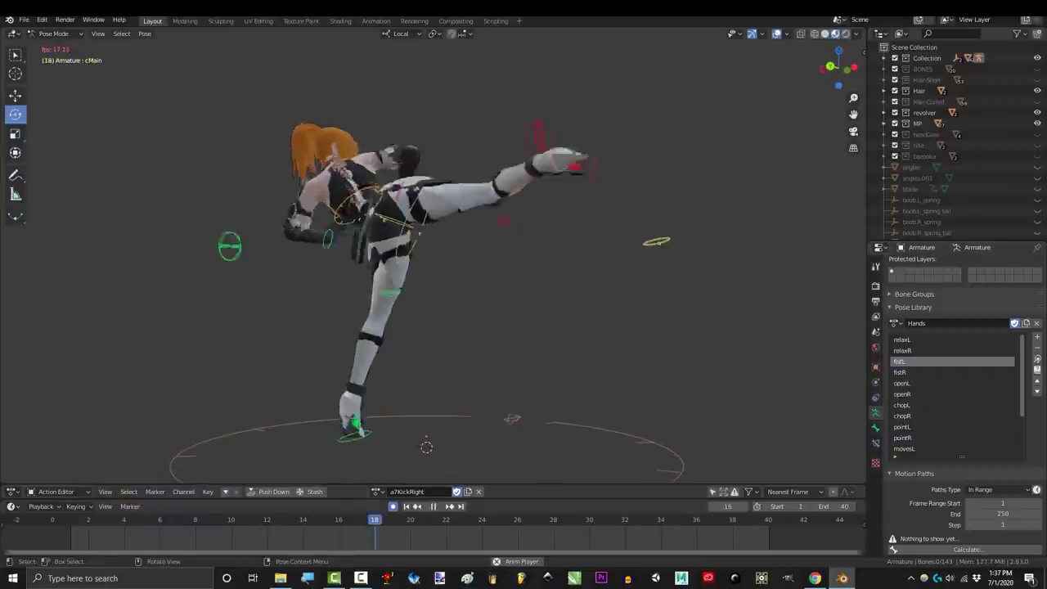
{"action": "key", "text": "space"}
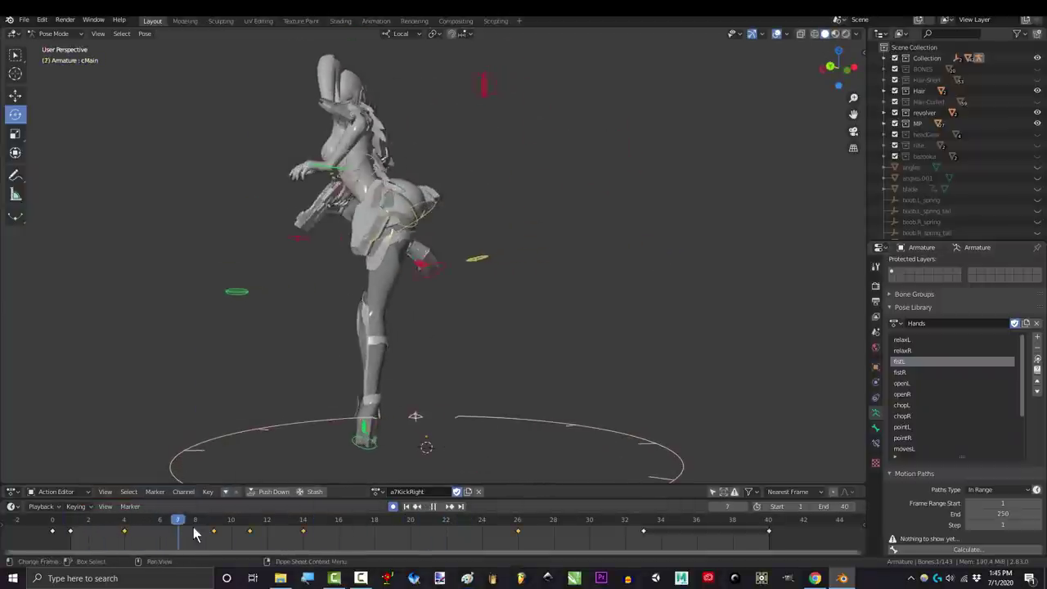
{"action": "left_click_drag", "start_coordinate": [295, 535], "coordinate": [333, 537]}
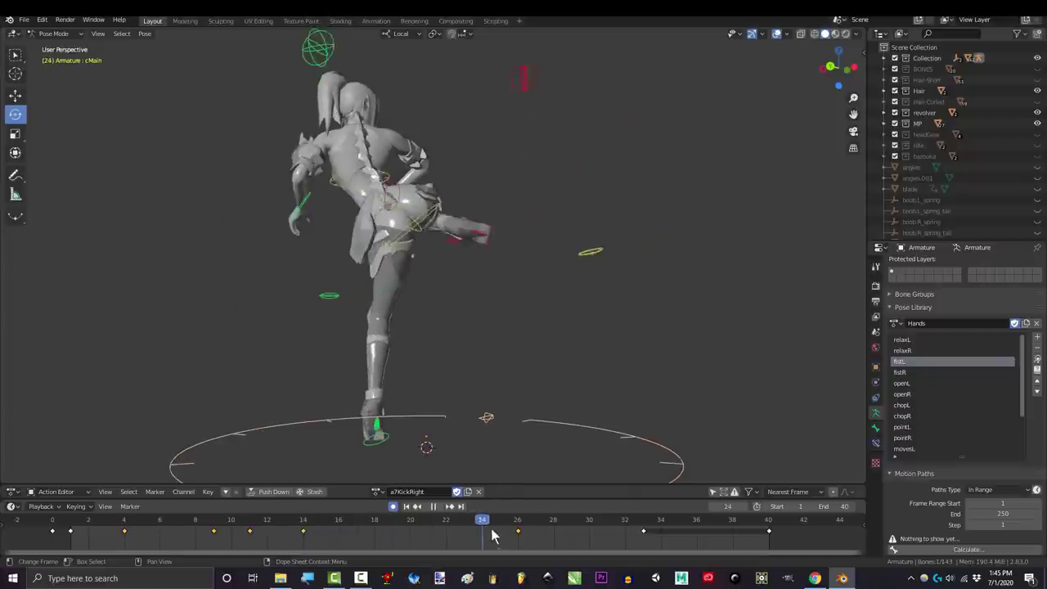
{"action": "mouse_move", "coordinate": [338, 537]}
{"action": "left_mouse_down"}
{"action": "mouse_move", "coordinate": [237, 527]}
{"action": "mouse_move", "coordinate": [131, 538]}
{"action": "left_mouse_up"}
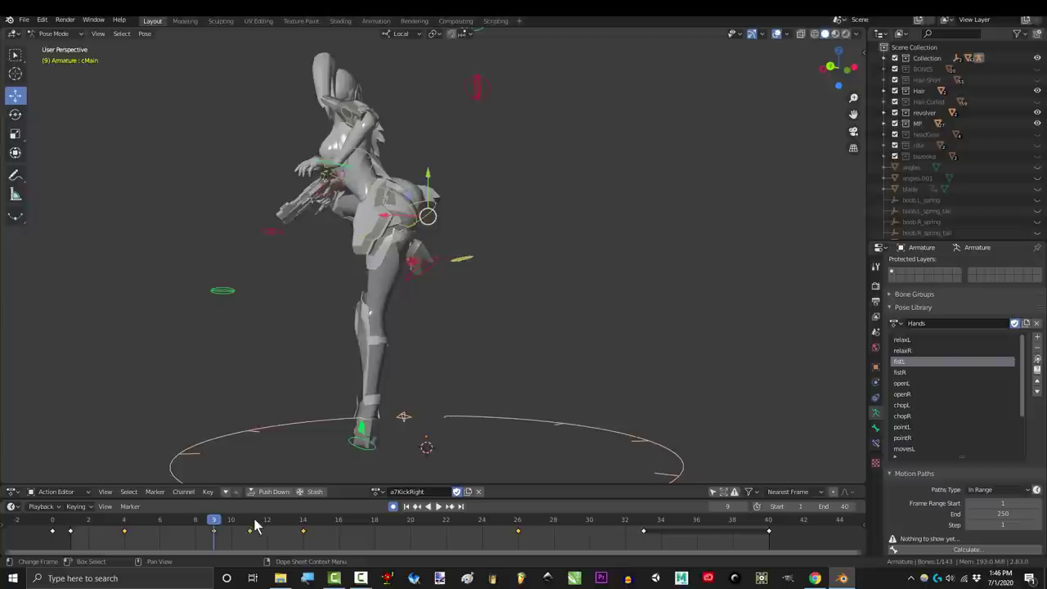
{"action": "left_click_drag", "start_coordinate": [296, 524], "coordinate": [304, 524]}
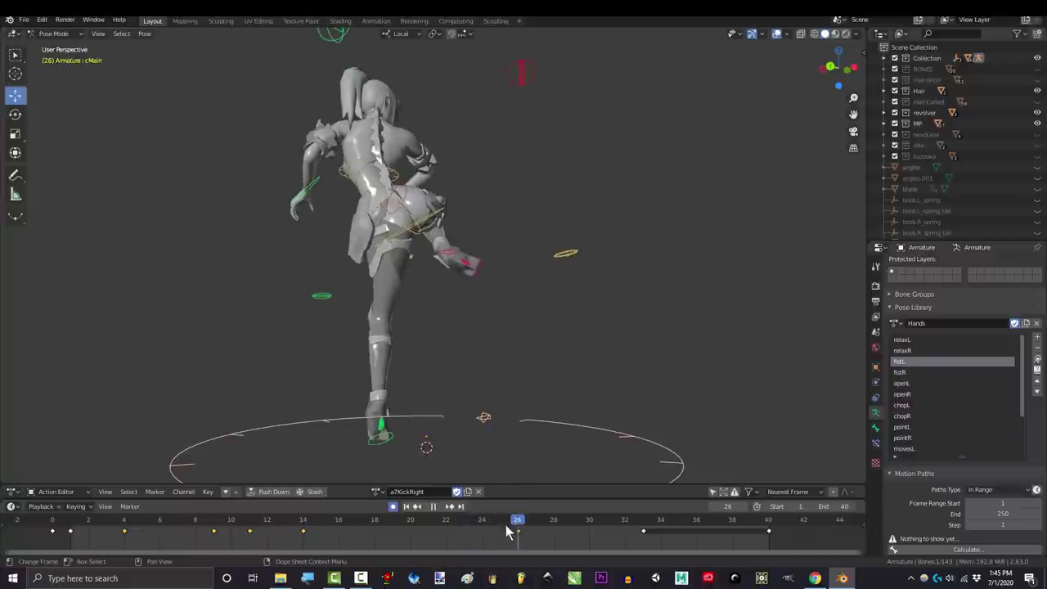
{"action": "left_click_drag", "start_coordinate": [336, 526], "coordinate": [200, 525]}
{"action": "left_click_drag", "start_coordinate": [117, 533], "coordinate": [192, 534]}
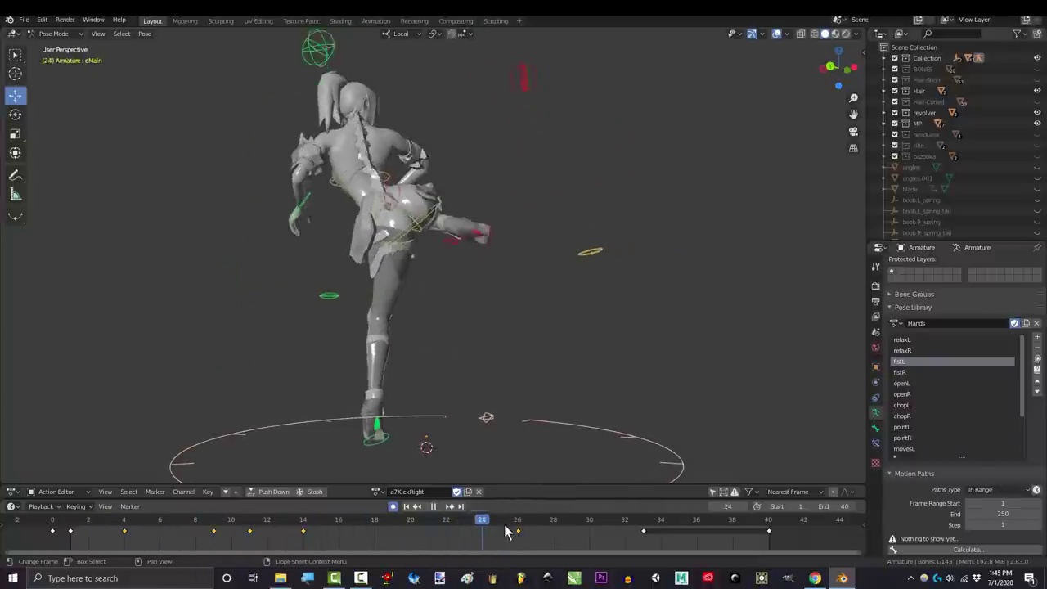
{"action": "left_click_drag", "start_coordinate": [336, 536], "coordinate": [141, 535]}
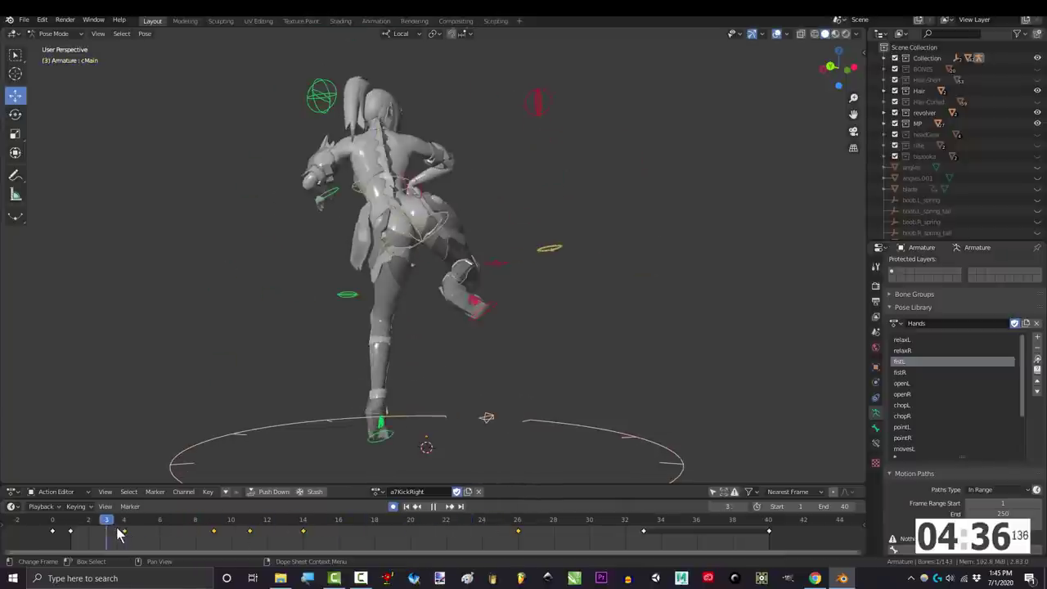
{"action": "key", "text": "space"}
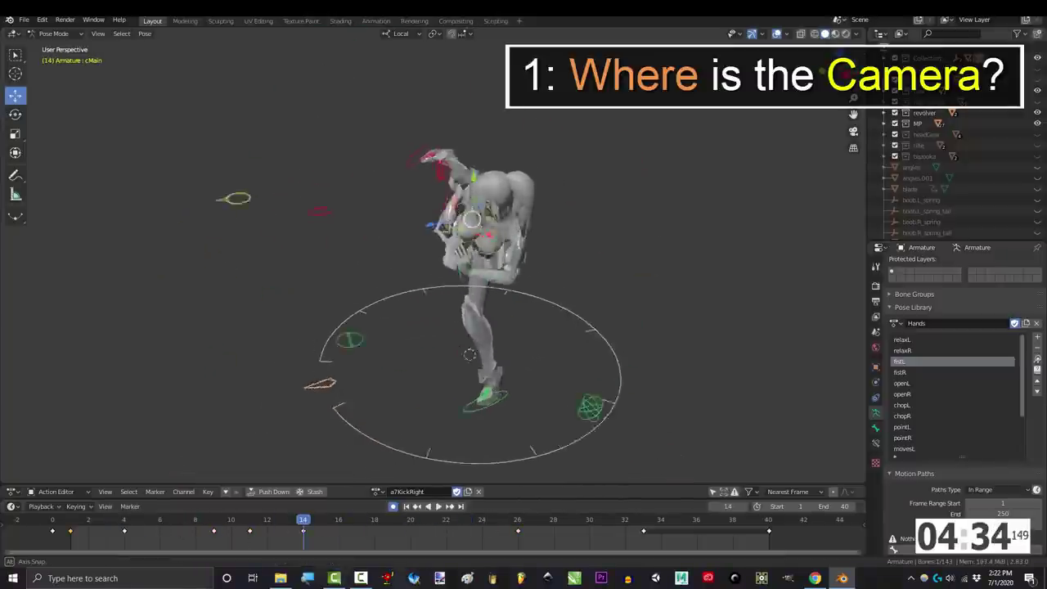
Step: Examine the kick pose at frame 14 and the starting pose at frame 1 from several viewing angles
{"action": "middle_click_drag", "start_coordinate": [499, 287], "coordinate": [246, 282]}
{"action": "key", "text": "shift+Left"}
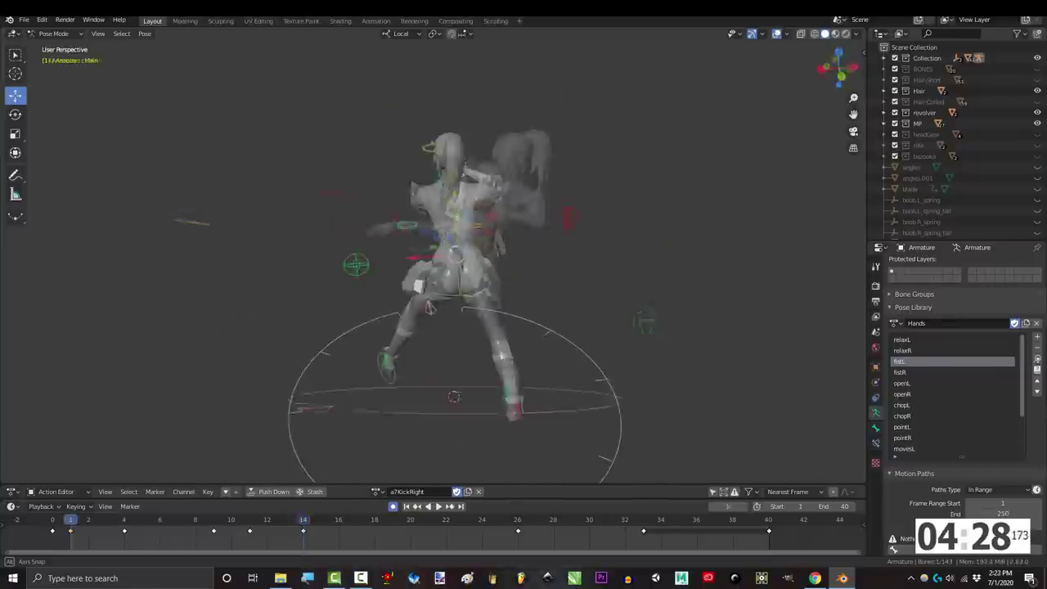
{"action": "middle_click_drag", "start_coordinate": [458, 286], "coordinate": [327, 294]}
{"action": "middle_click_drag", "start_coordinate": [442, 286], "coordinate": [378, 283]}
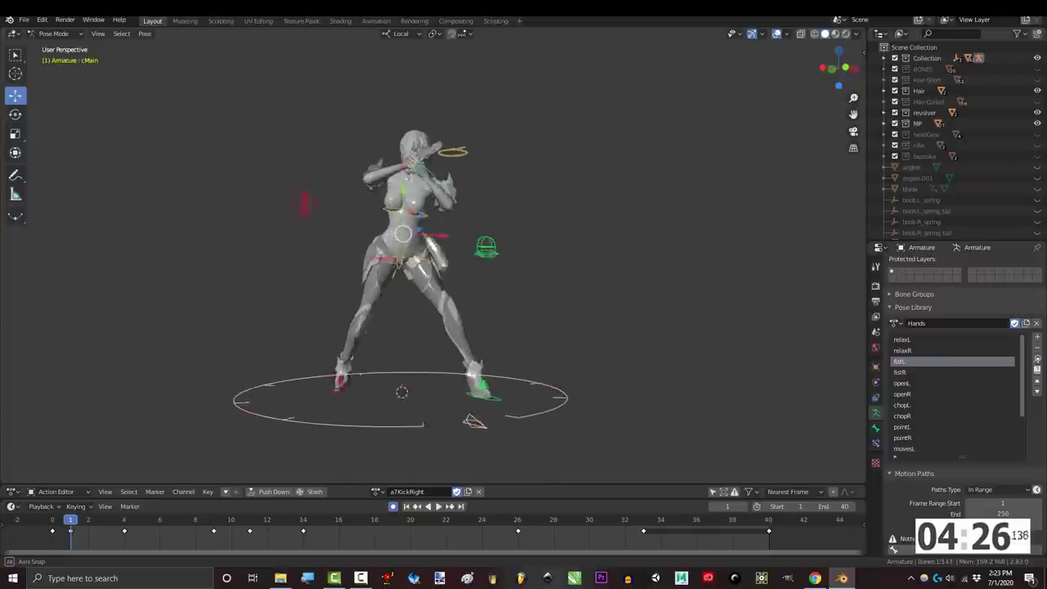
{"action": "key", "text": "KP_3"}
{"action": "middle_click_drag", "start_coordinate": [458, 278], "coordinate": [381, 315]}
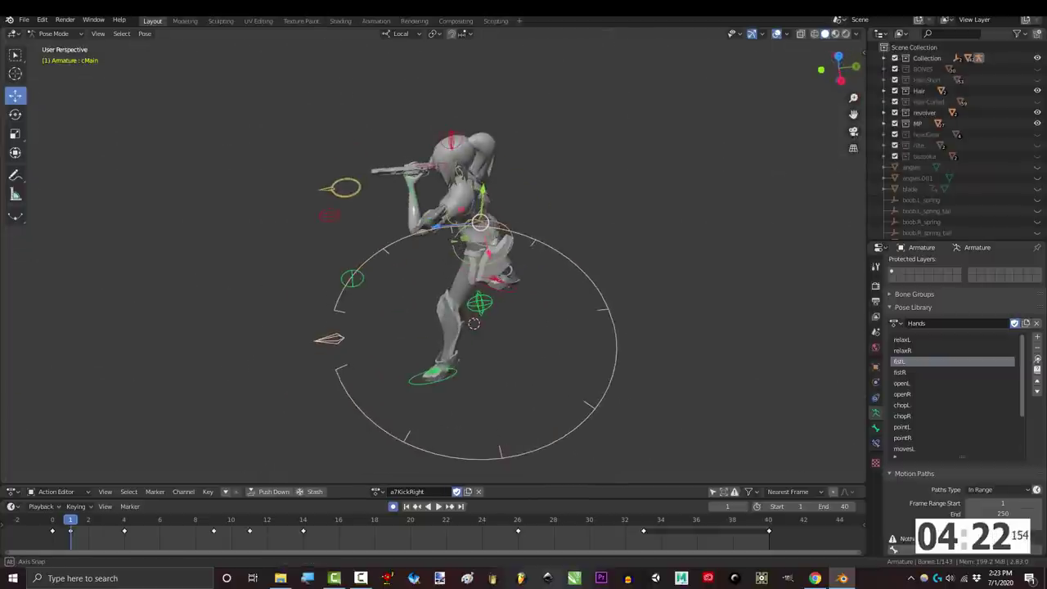
{"action": "middle_click_drag", "start_coordinate": [505, 250], "coordinate": [488, 241]}
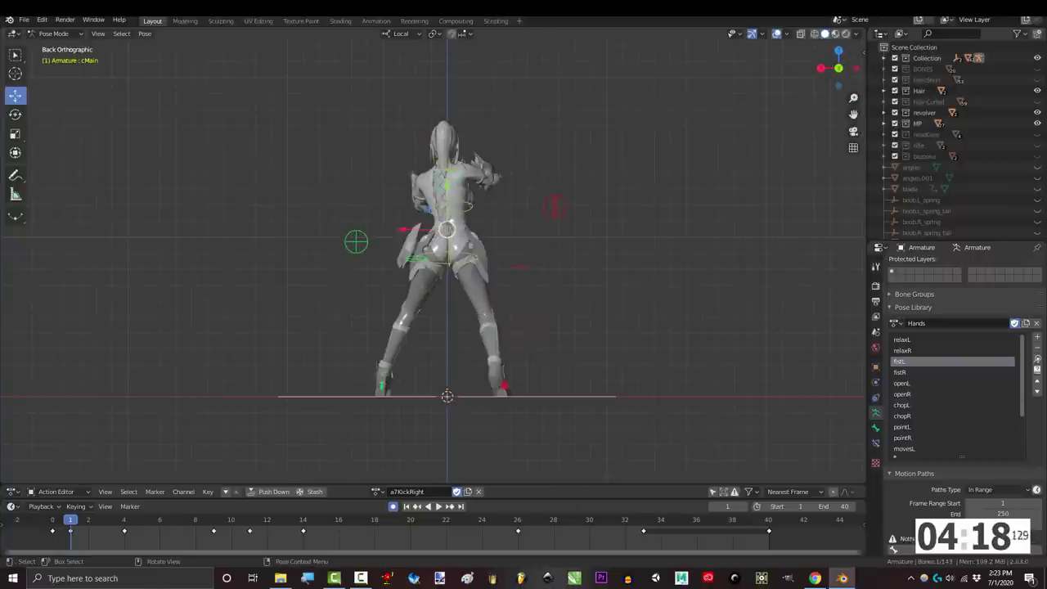
Step: Go to frame 14 and inspect the kick pose in the top and side orthographic views
{"action": "left_click_drag", "start_coordinate": [71, 520], "coordinate": [303, 520]}
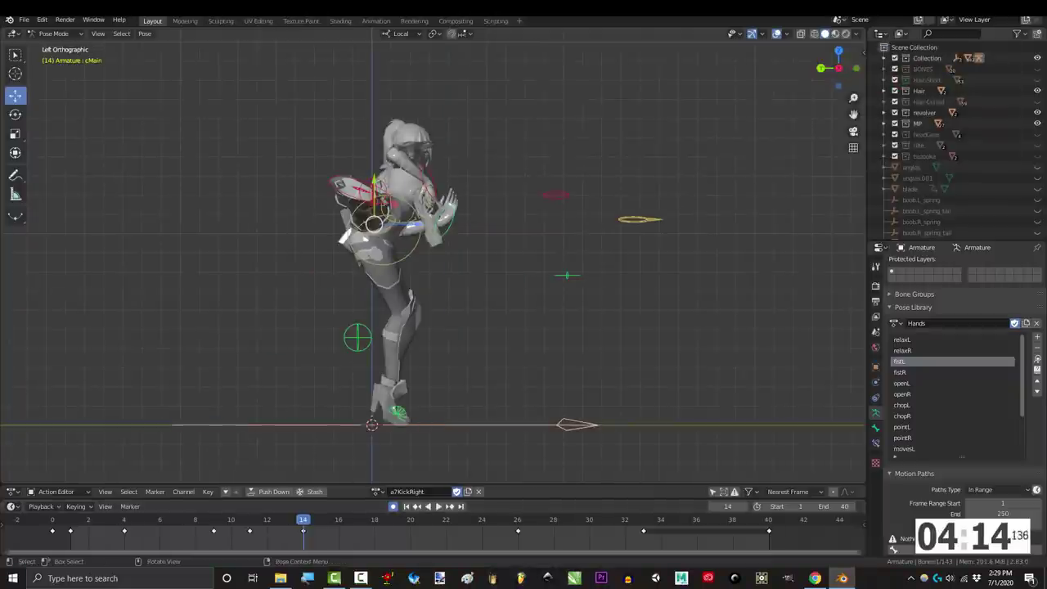
{"action": "key", "text": "KP_7"}
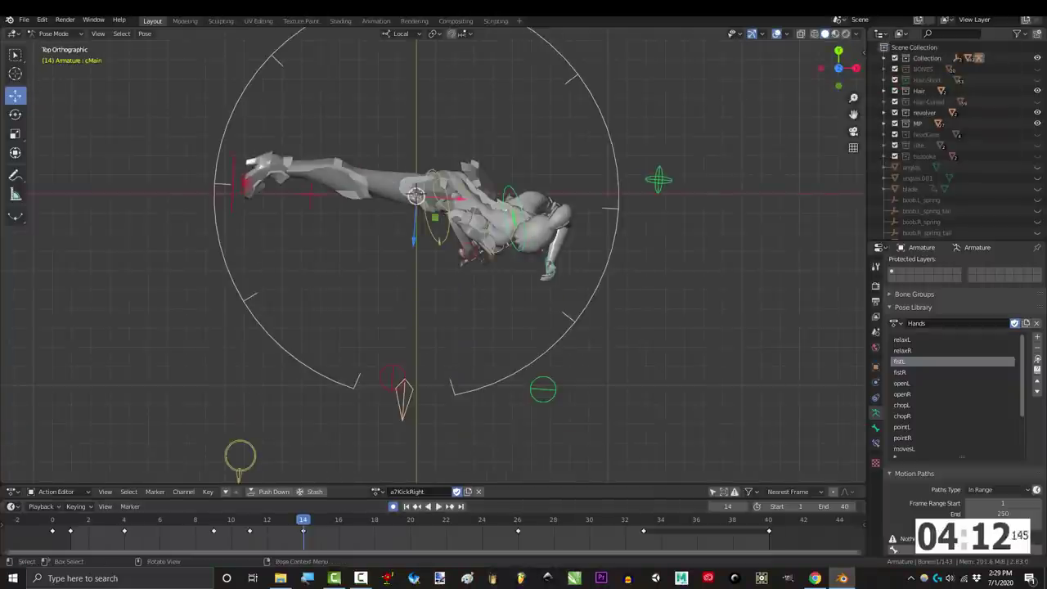
{"action": "key", "text": "KP_3"}
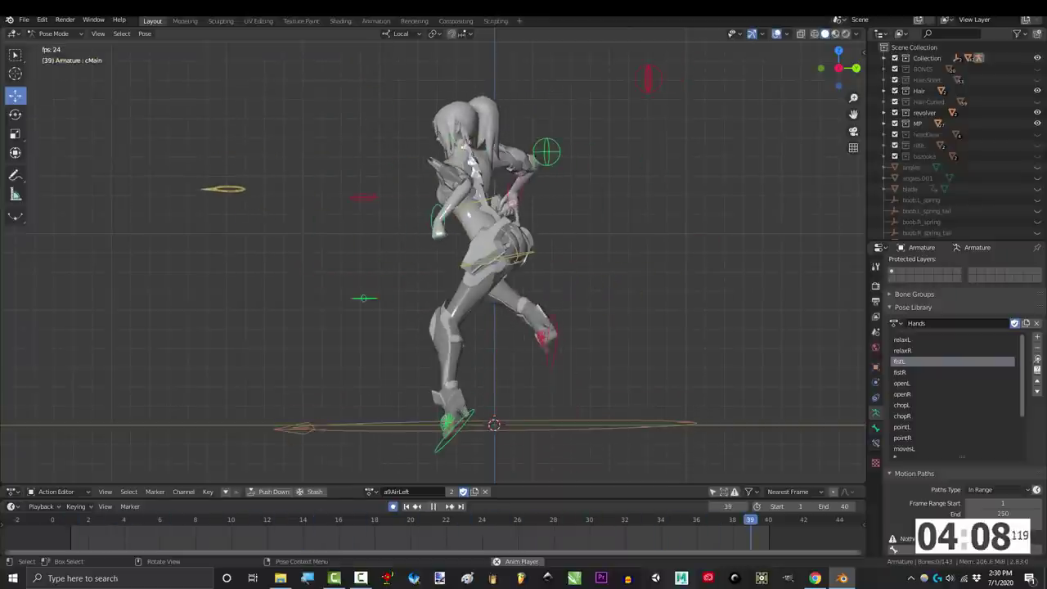
Step: View the a9AirLeft action from the rear, scrub back to frame 1 and look around the character
{"action": "key", "text": "ctrl+KP_1"}
{"action": "key", "text": "space"}
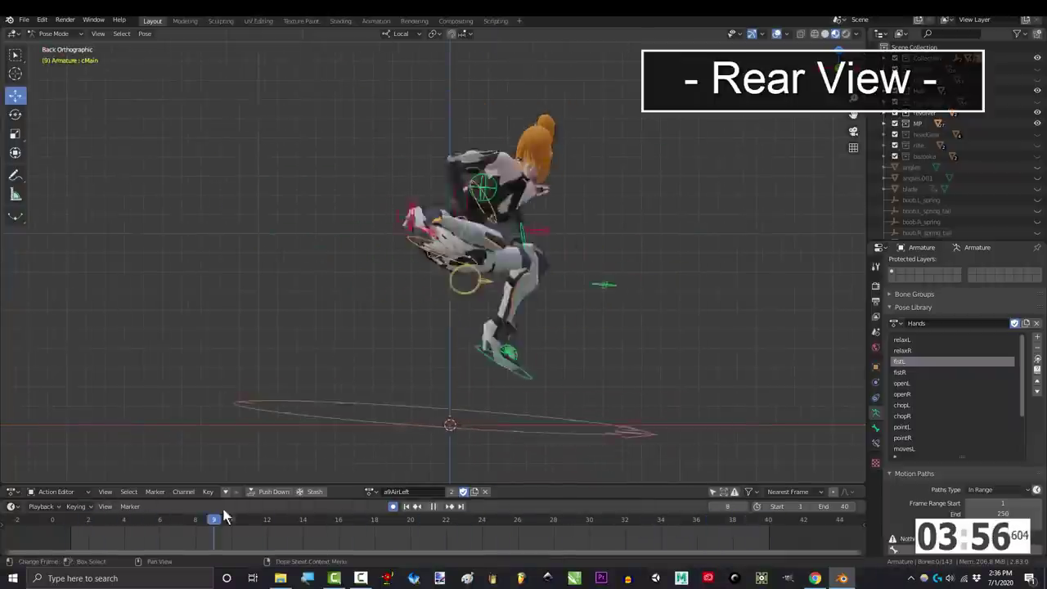
{"action": "left_click_drag", "start_coordinate": [223, 509], "coordinate": [72, 509]}
{"action": "middle_click_drag", "start_coordinate": [278, 327], "coordinate": [192, 360]}
{"action": "middle_click_drag", "start_coordinate": [395, 423], "coordinate": [366, 426]}
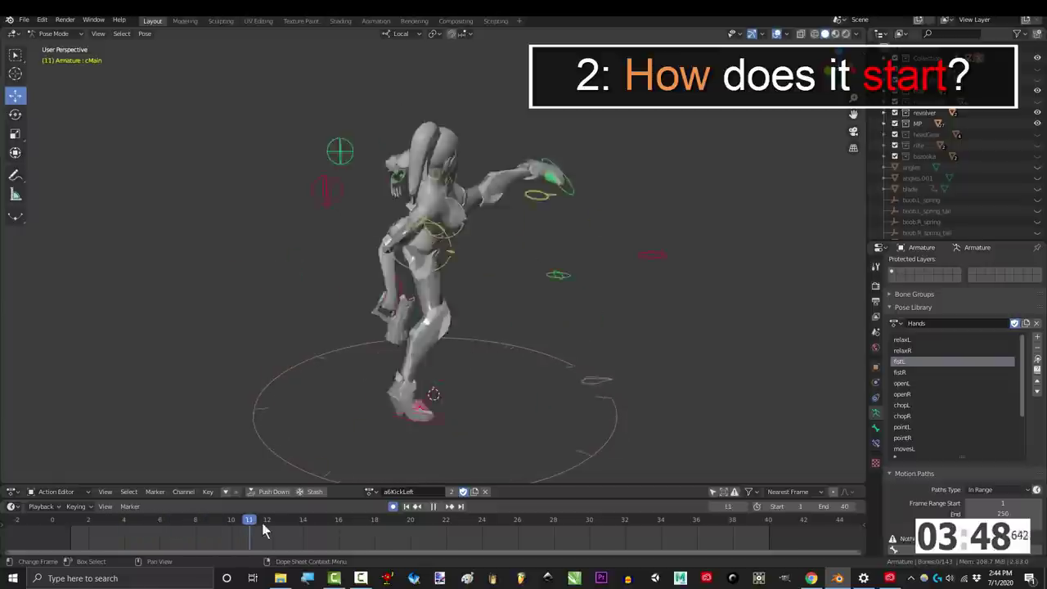
Step: Scrub through the a6KickLeft action, return to frame 1 and inspect its starting pose from another angle
{"action": "left_click_drag", "start_coordinate": [262, 527], "coordinate": [391, 530]}
{"action": "left_click_drag", "start_coordinate": [307, 526], "coordinate": [66, 522]}
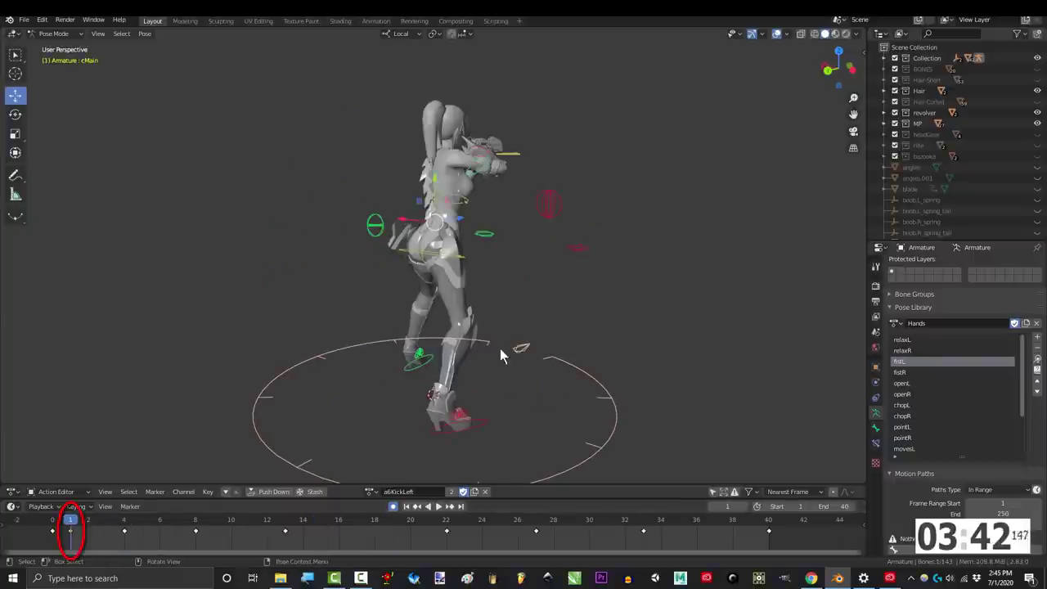
{"action": "middle_click_drag", "start_coordinate": [418, 361], "coordinate": [211, 357]}
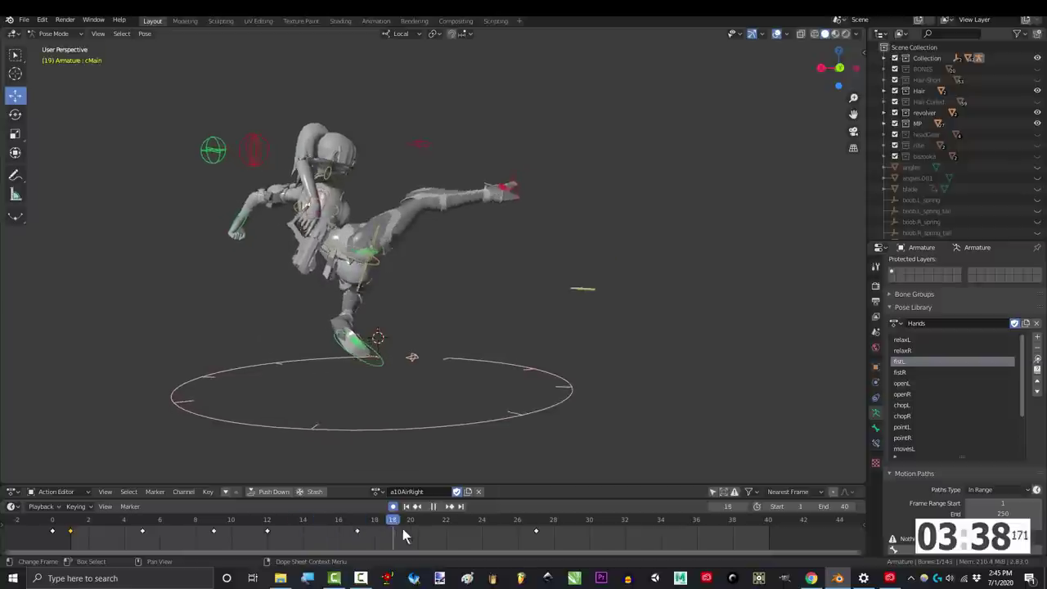
Step: Scrub the a10AirRight action back to frame 1 and inspect its starting pose from several angles
{"action": "left_click_drag", "start_coordinate": [402, 527], "coordinate": [70, 528]}
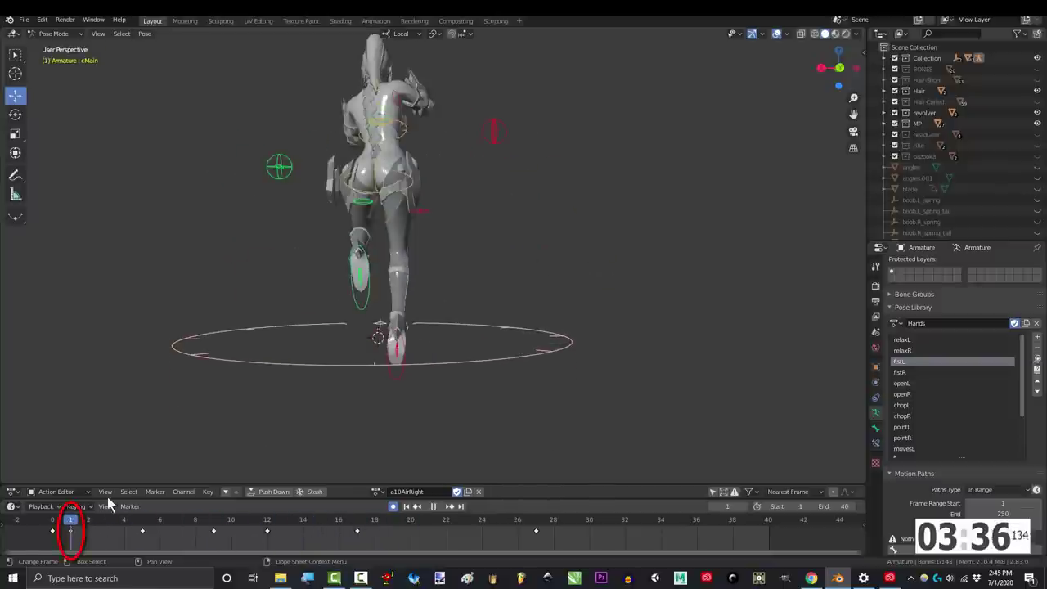
{"action": "middle_click_drag", "start_coordinate": [532, 344], "coordinate": [671, 315]}
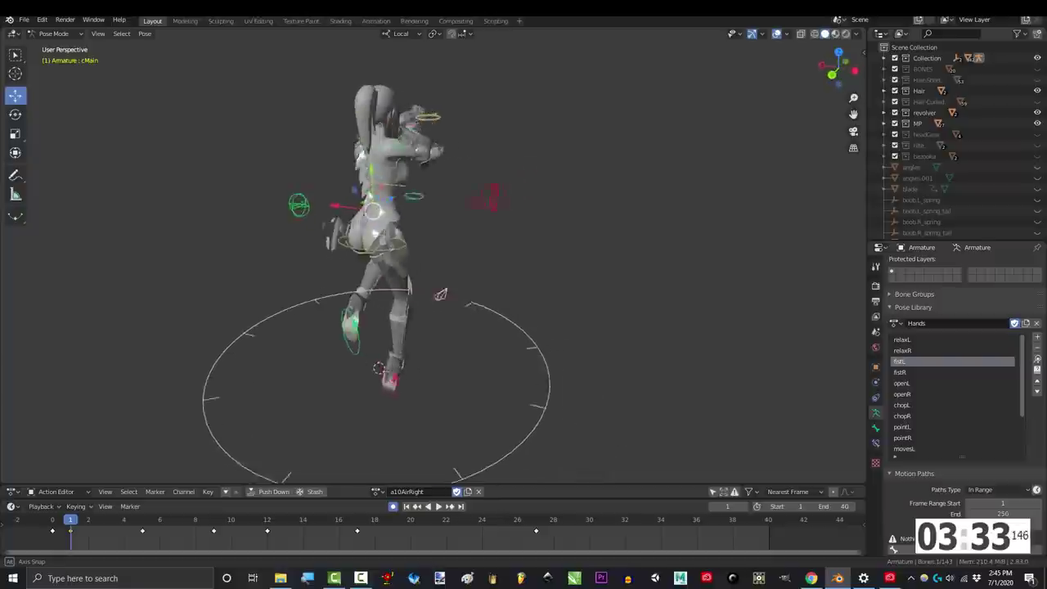
{"action": "middle_click_drag", "start_coordinate": [490, 327], "coordinate": [311, 344]}
{"action": "middle_click_drag", "start_coordinate": [666, 307], "coordinate": [306, 258], "text": "alt"}
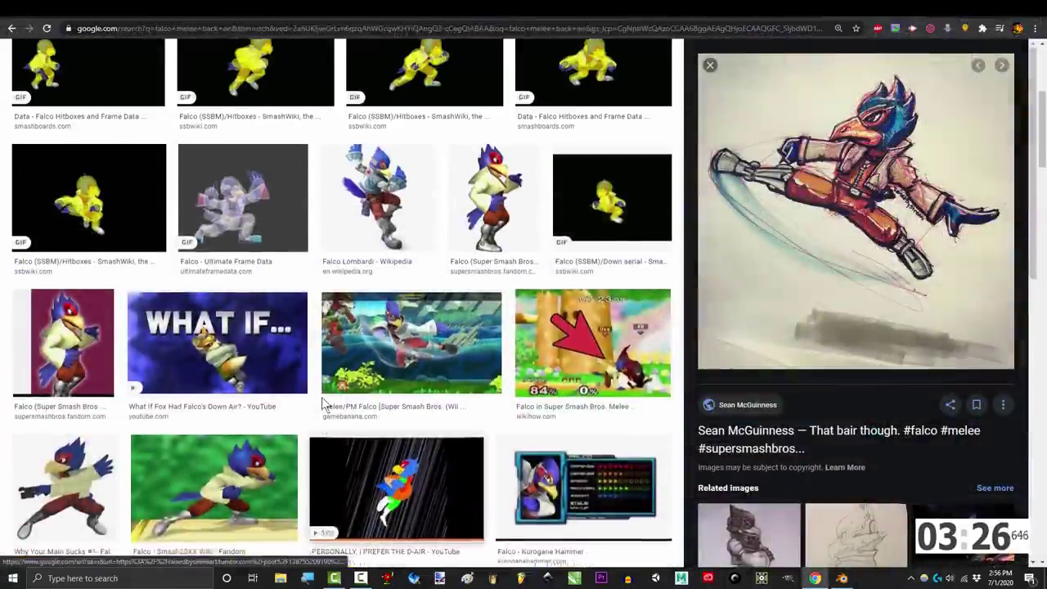
Step: Switch to the browser and browse the Falco Melee back-air image results for kick pose references
{"action": "scroll", "coordinate": [321, 397], "scroll_direction": "up", "scroll_amount": 1}
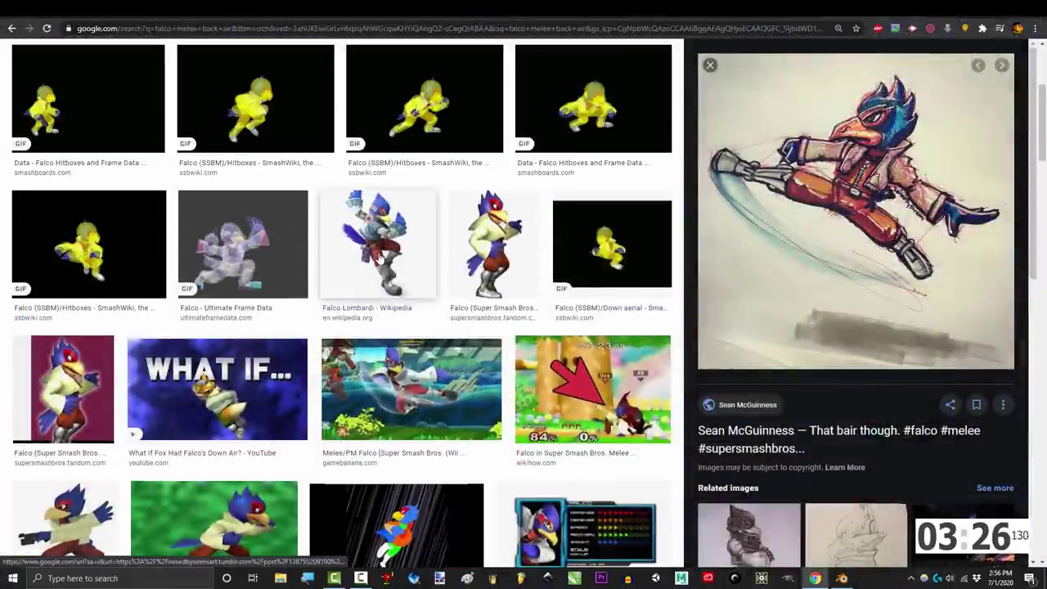
{"action": "scroll", "coordinate": [380, 260], "scroll_direction": "up", "scroll_amount": 3}
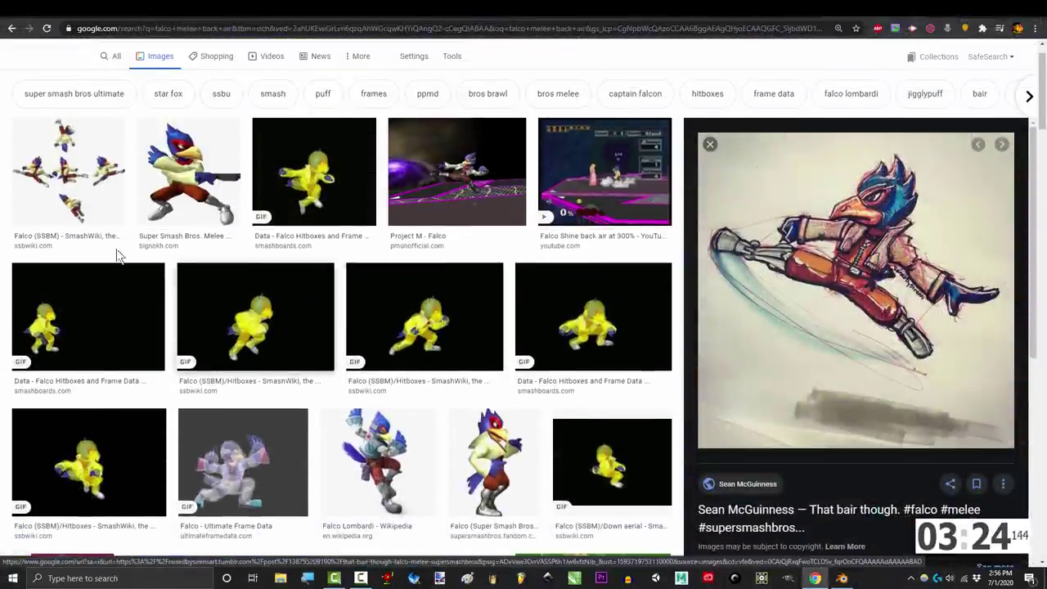
{"action": "left_click", "coordinate": [117, 256]}
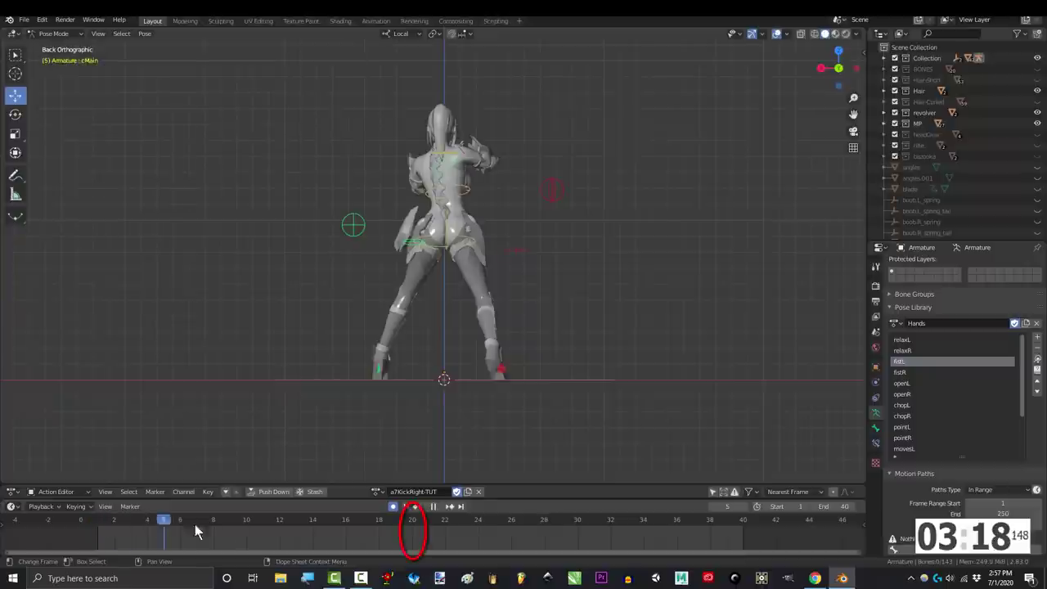
Step: In Blender, stop playback at frame 20 of a7KickRight-TUT and insert a LocRotScale keyframe for all bones
{"action": "key", "text": "space"}
{"action": "key", "text": "a"}
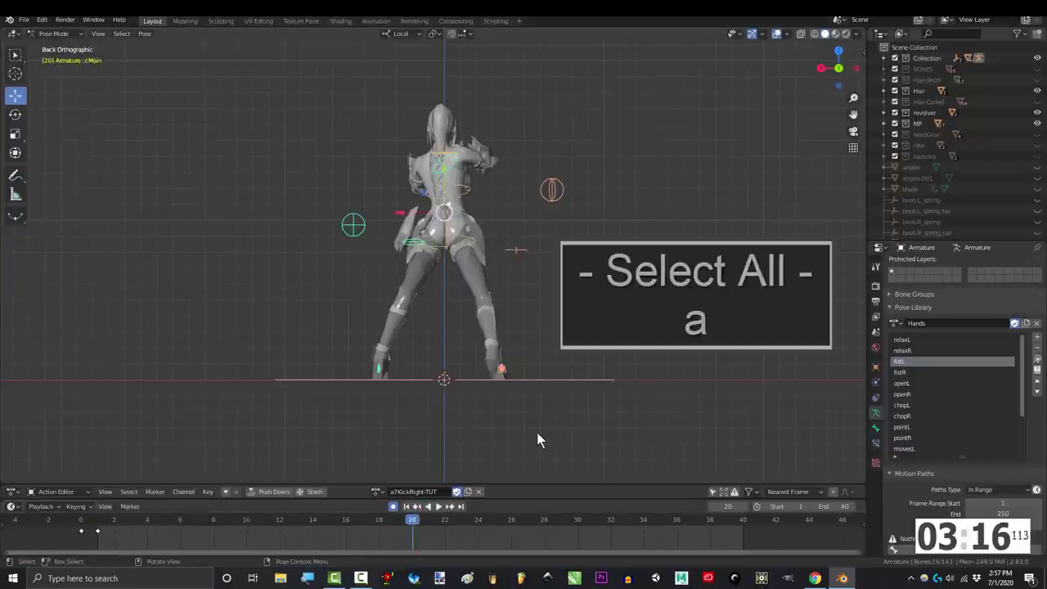
{"action": "key", "text": "i"}
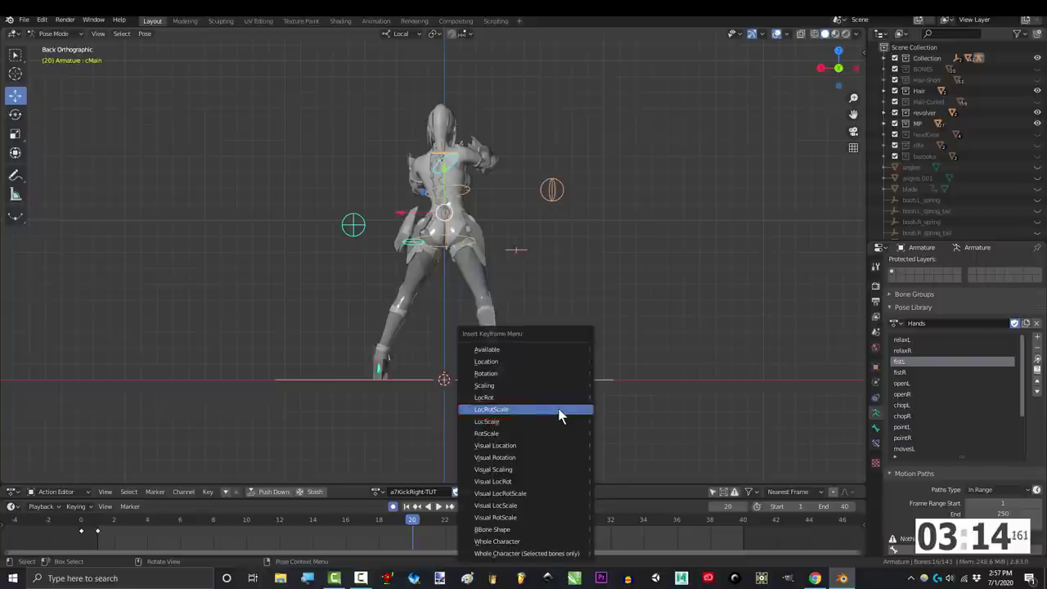
{"action": "left_click", "coordinate": [558, 410]}
Step: Tilt the hips, reposition the overhead control and lean the upper body sideways away from the kicking side
{"action": "left_click", "coordinate": [469, 240]}
{"action": "key", "text": "r"}
{"action": "left_click", "coordinate": [500, 131]}
{"action": "left_click", "coordinate": [444, 153]}
{"action": "left_click_drag", "start_coordinate": [444, 153], "coordinate": [484, 135]}
{"action": "left_click", "coordinate": [418, 193]}
{"action": "left_click_drag", "start_coordinate": [413, 196], "coordinate": [400, 205]}
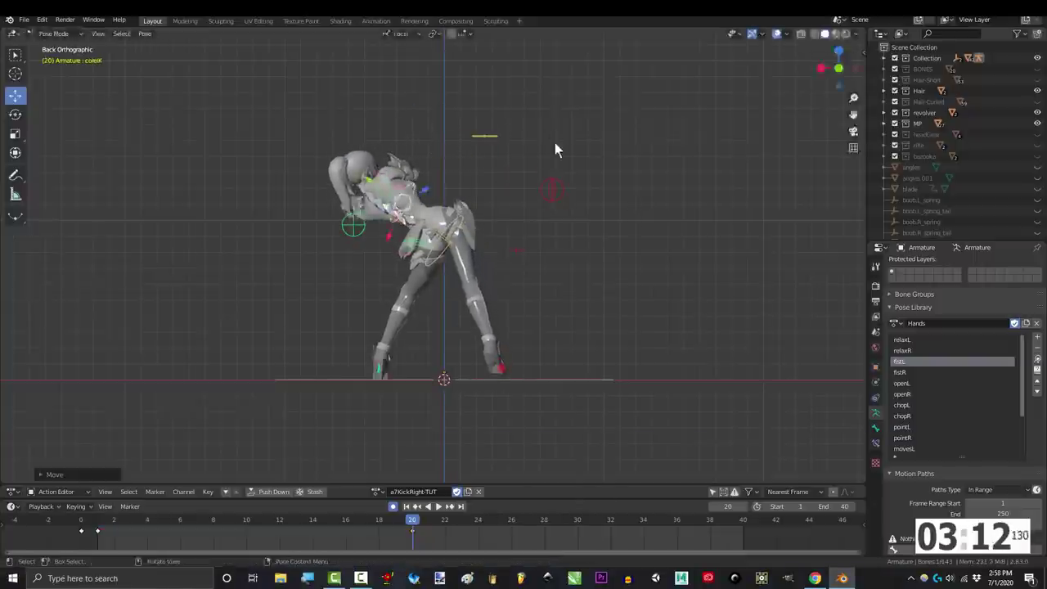
Step: Raise the right leg outward to about hip height, rotate it into the side kick and check it from the back
{"action": "key", "text": "r"}
{"action": "left_click", "coordinate": [567, 175]}
{"action": "middle_click_drag", "start_coordinate": [513, 380], "coordinate": [511, 424]}
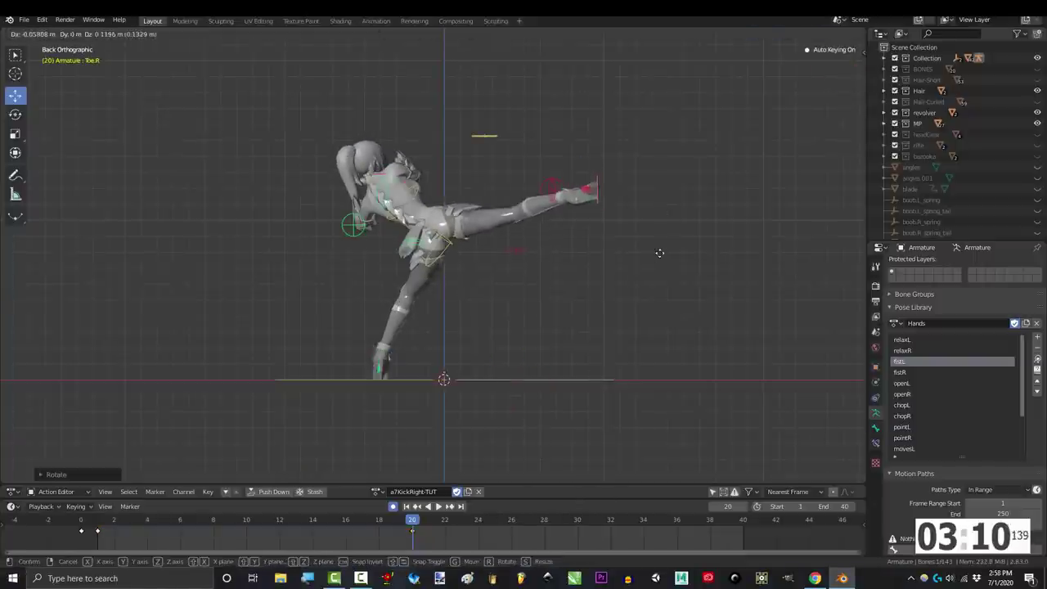
{"action": "key", "text": "ctrl+KP_1"}
Step: Slide the supporting foot inward along X and move the hip bone SpineG about 0.118 m along its local Z axis
{"action": "key", "text": "g"}
{"action": "key", "text": "x"}
{"action": "left_click", "coordinate": [534, 337]}
{"action": "left_click", "coordinate": [455, 245]}
{"action": "key", "text": "g"}
{"action": "key", "text": "z"}
{"action": "key", "text": "z"}
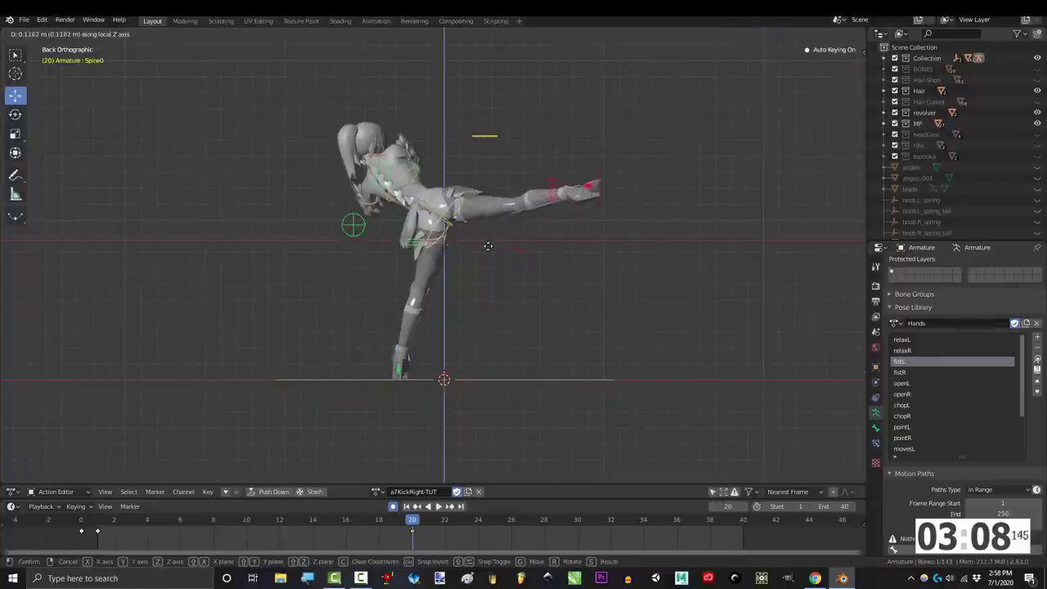
{"action": "left_click", "coordinate": [488, 245]}
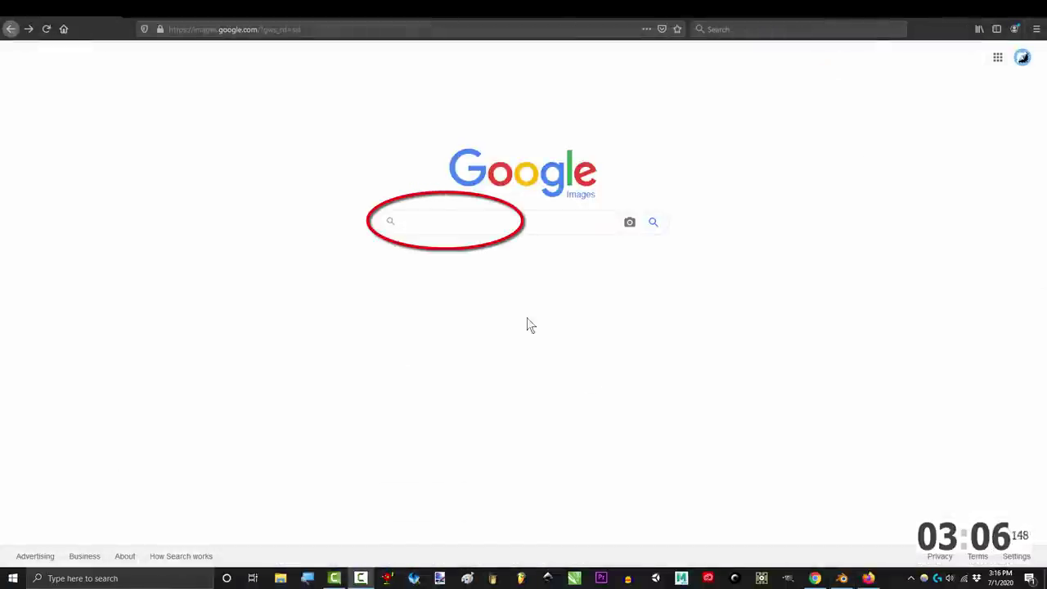
Step: Switch to the browser and search Google Images for "martial arts kick"
{"action": "left_click", "coordinate": [483, 221]}
{"action": "type", "text": "martial arts "}
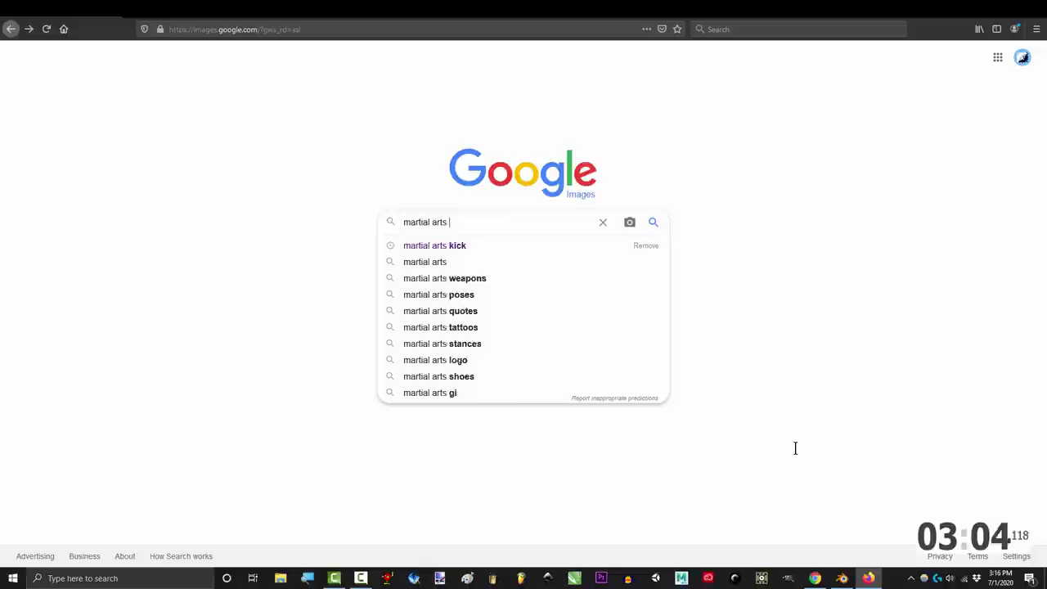
{"action": "type", "text": "kick"}
{"action": "key", "text": "Return"}
Step: Browse the kick image results and preview the Mixed Martial Arts Clipart silhouette as a pose reference
{"action": "scroll", "coordinate": [411, 286], "scroll_direction": "down", "scroll_amount": 4}
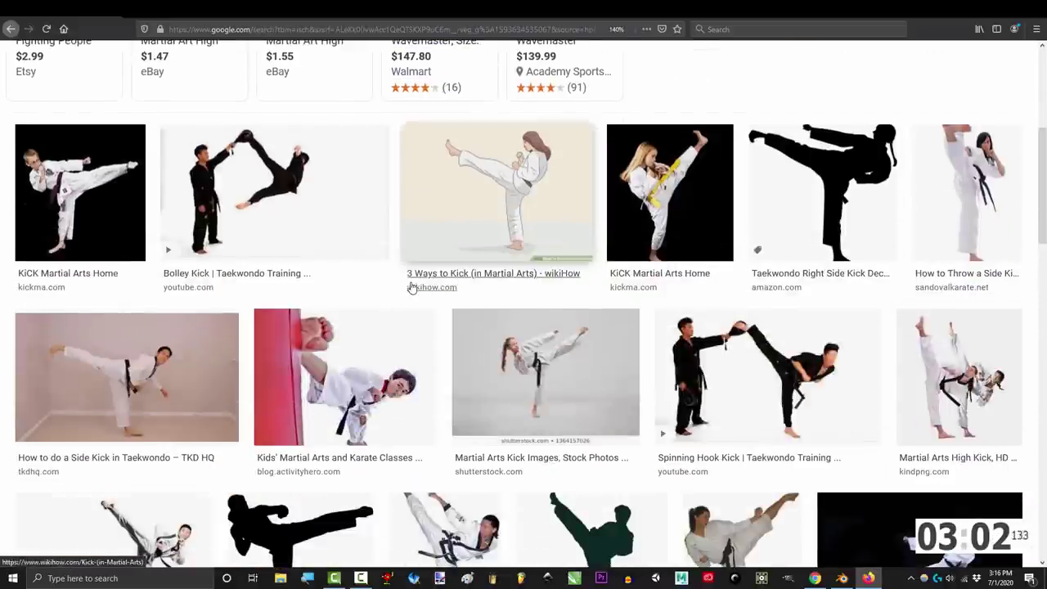
{"action": "left_click", "coordinate": [794, 194]}
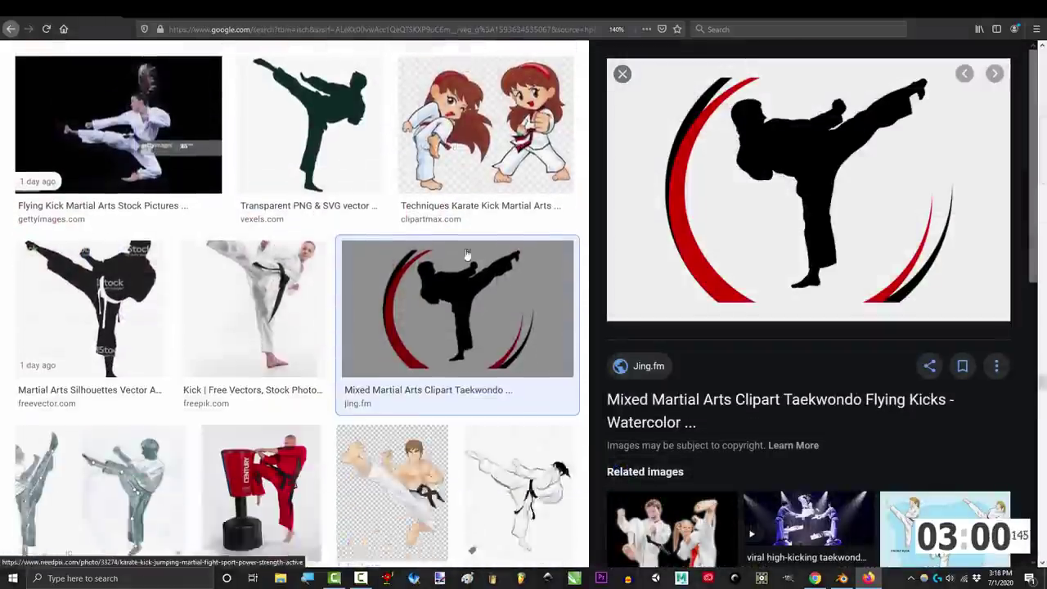
{"action": "scroll", "coordinate": [474, 229], "scroll_direction": "down", "scroll_amount": 2}
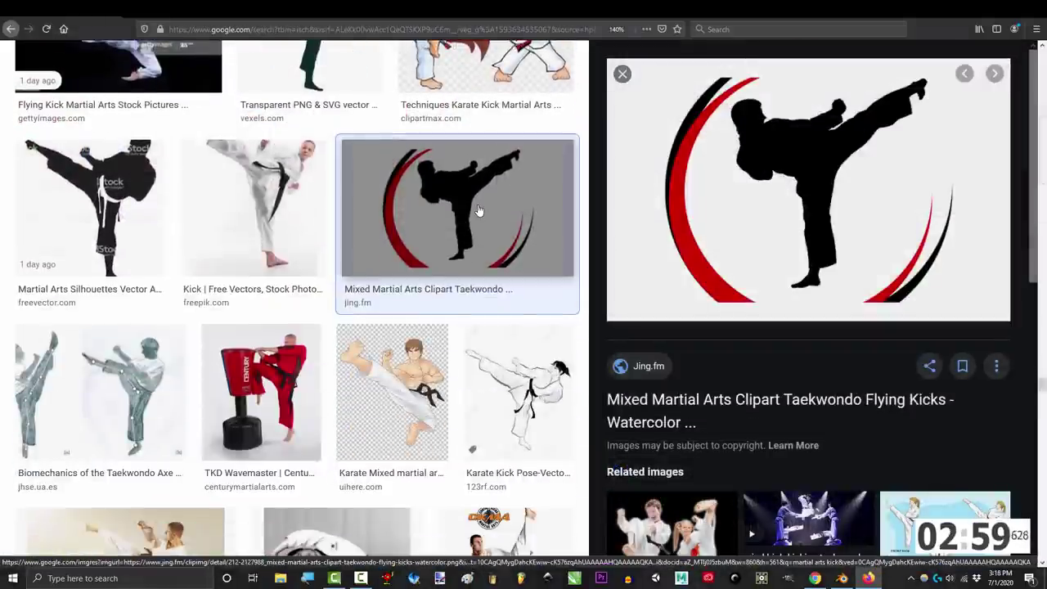
Step: Save the kick silhouette as kick-example and bring the image file into the Blender scene as a reference
{"action": "right_click", "coordinate": [826, 207]}
{"action": "left_click", "coordinate": [873, 339]}
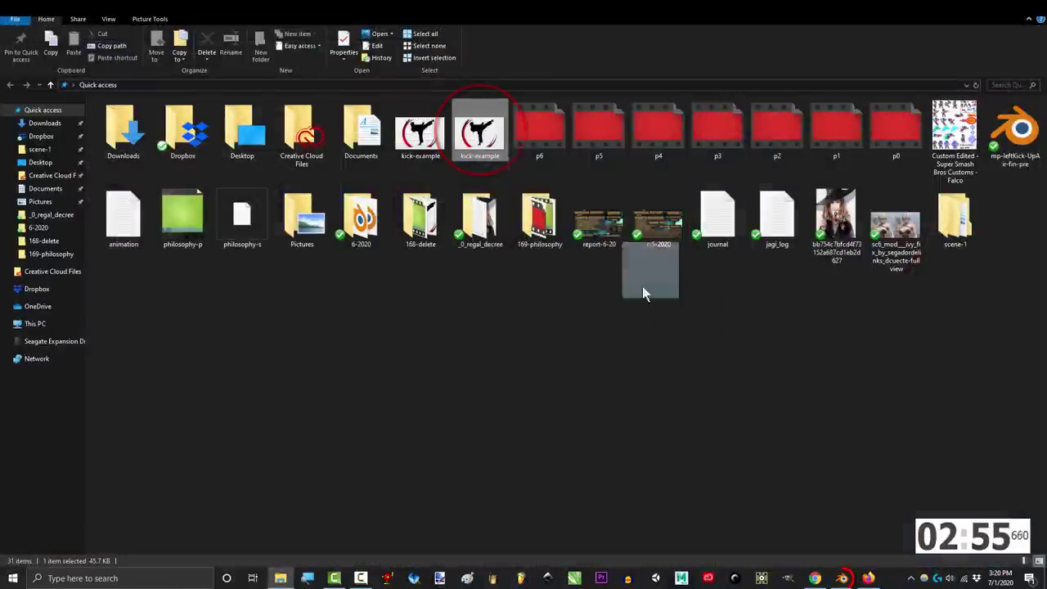
{"action": "left_click_drag", "start_coordinate": [645, 287], "coordinate": [829, 561]}
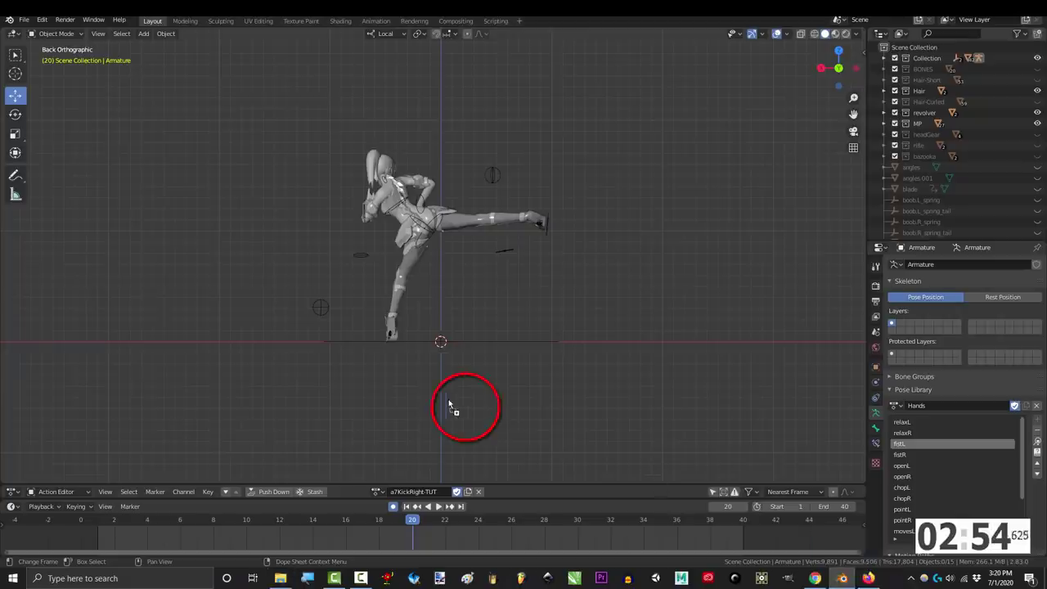
{"action": "left_click_drag", "start_coordinate": [449, 404], "coordinate": [451, 405]}
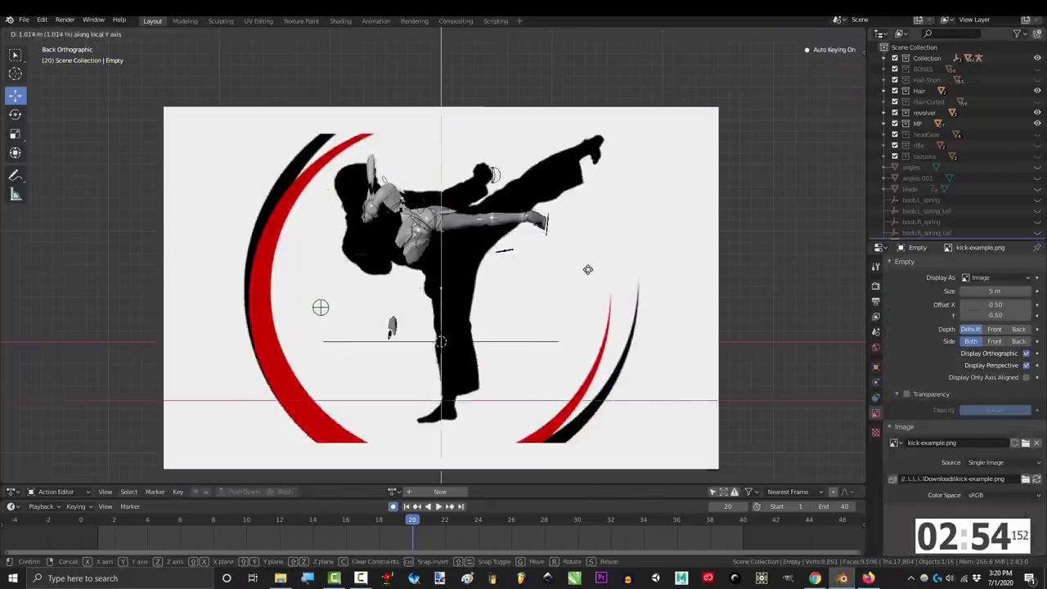
Step: Push the kick reference image along its Z axis so it sits behind the character, checking from above
{"action": "key", "text": "KP_7"}
{"action": "key", "text": "g"}
{"action": "key", "text": "z"}
{"action": "left_click", "coordinate": [504, 431]}
{"action": "key", "text": "ctrl+KP_1"}
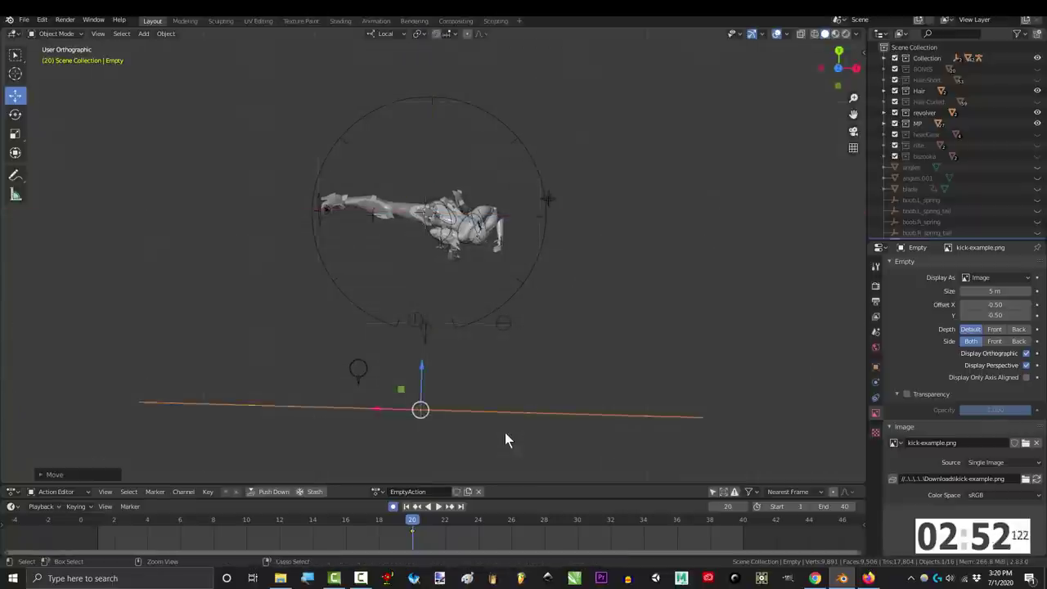
Step: Scale, move and rotate the kick reference image to line the silhouette up with the character's pose
{"action": "key", "text": "s"}
{"action": "left_click", "coordinate": [701, 208]}
{"action": "key", "text": "g"}
{"action": "left_click", "coordinate": [659, 224]}
{"action": "key", "text": "r"}
{"action": "left_click", "coordinate": [732, 293]}
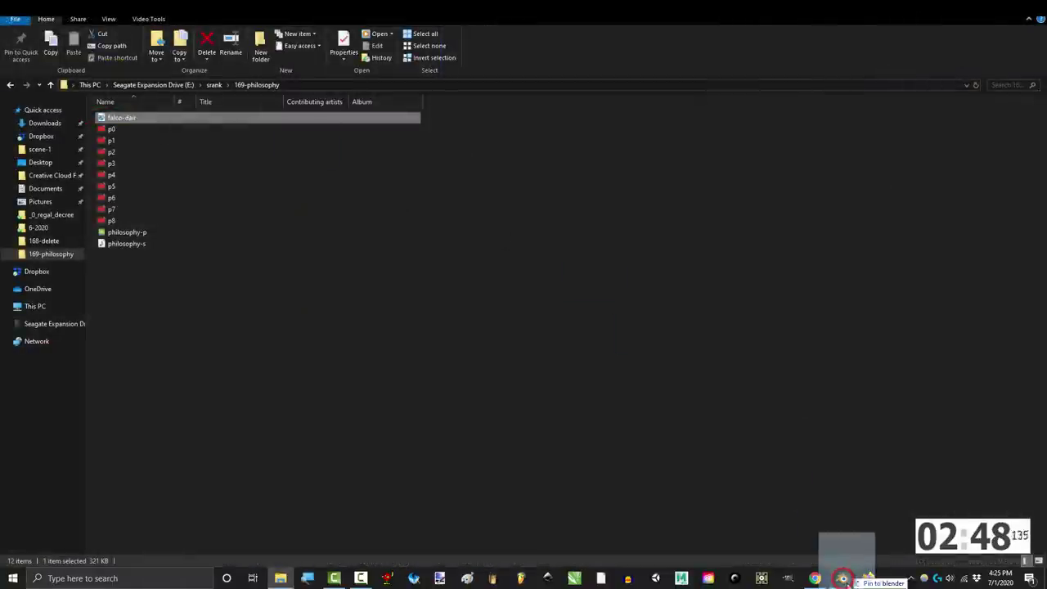
Step: Bring the falco-dair video file into the Blender scene as a reference and scale and position it over the character
{"action": "left_click_drag", "start_coordinate": [842, 579], "coordinate": [420, 393]}
{"action": "key", "text": "g"}
{"action": "left_click", "coordinate": [433, 226]}
{"action": "key", "text": "s"}
{"action": "left_click", "coordinate": [642, 305]}
{"action": "key", "text": "g"}
{"action": "left_click", "coordinate": [639, 301]}
Step: Push the falco-dair video reference along its Z axis so it sits behind the character
{"action": "middle_click_drag", "start_coordinate": [640, 286], "coordinate": [559, 308]}
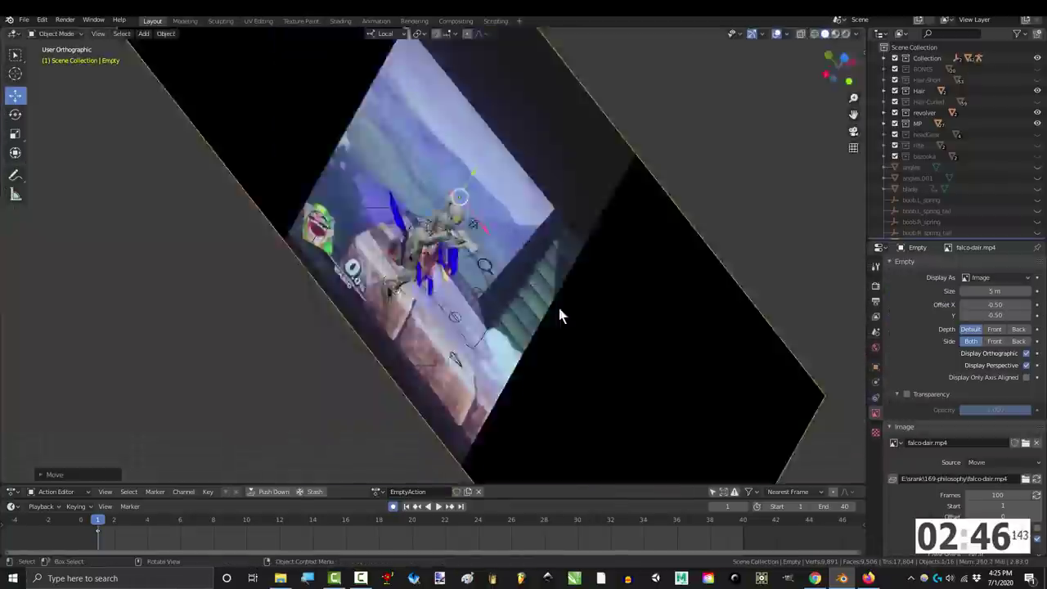
{"action": "key", "text": "KP_7"}
{"action": "key", "text": "g"}
{"action": "key", "text": "z"}
{"action": "left_click", "coordinate": [678, 332]}
Step: Scrub and play the timeline in the left view to study the falco-dair reference video against the character
{"action": "key", "text": "ctrl+KP_3"}
{"action": "left_click_drag", "start_coordinate": [100, 521], "coordinate": [195, 521]}
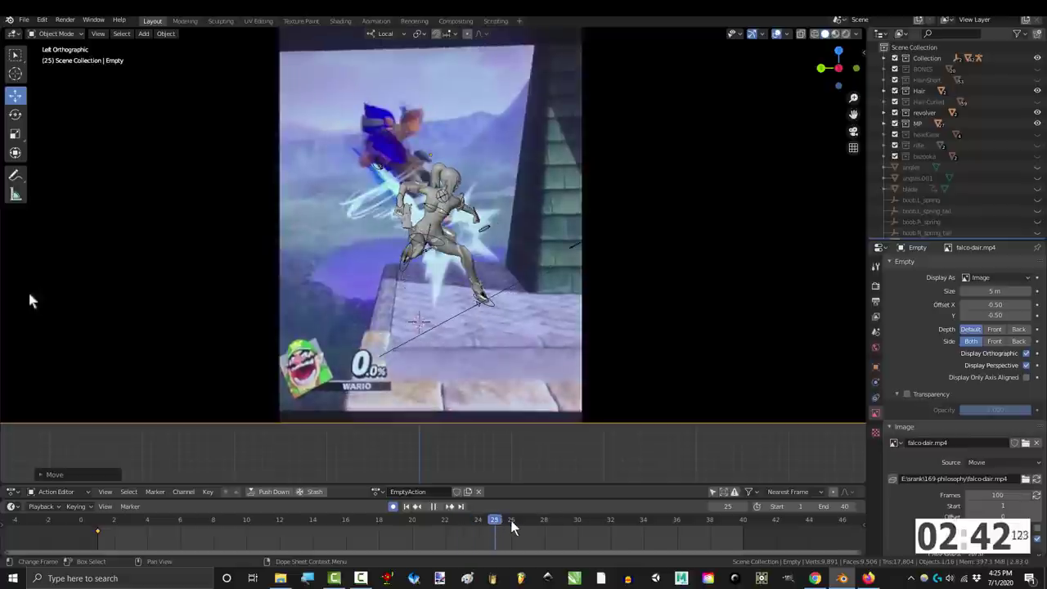
{"action": "key", "text": "space"}
{"action": "key", "text": "s"}
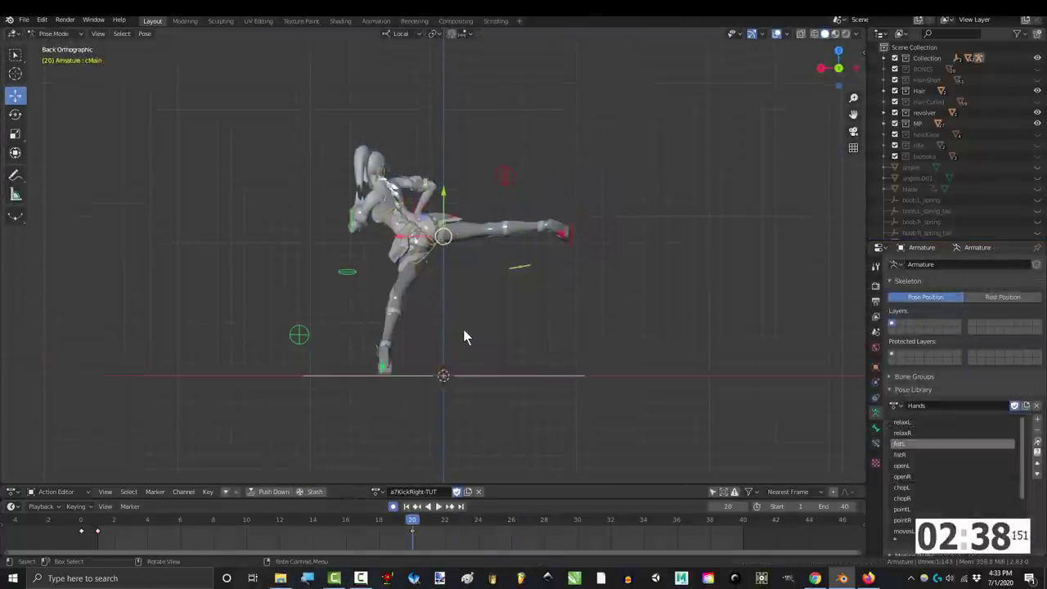
Step: Look over the frame 20 kick pose and play the slow motion baseball pitch video on YouTube
{"action": "scroll", "coordinate": [463, 337], "scroll_direction": "up", "scroll_amount": 2}
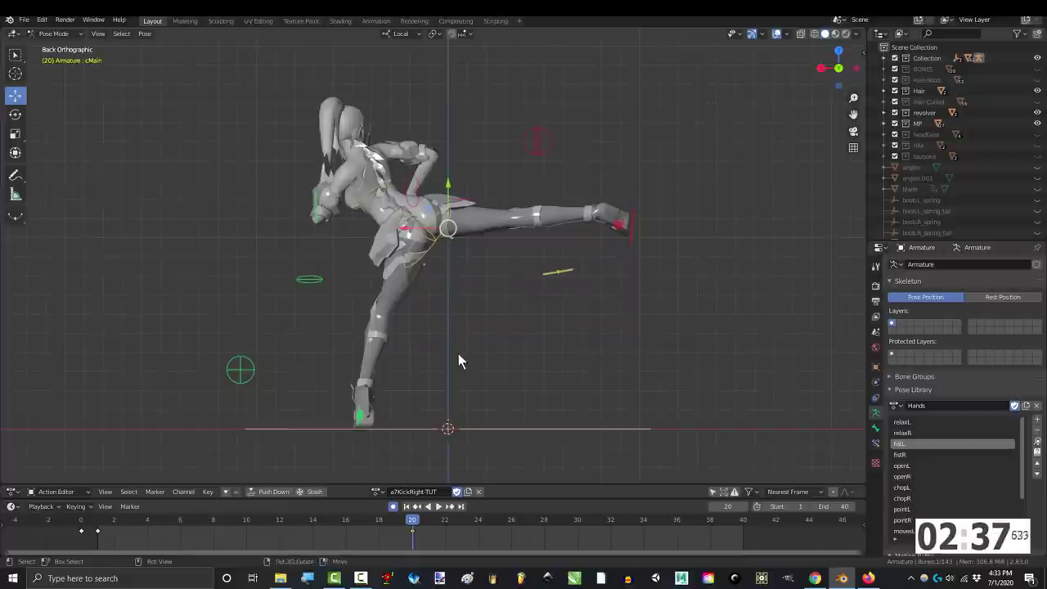
{"action": "left_click", "coordinate": [465, 418]}
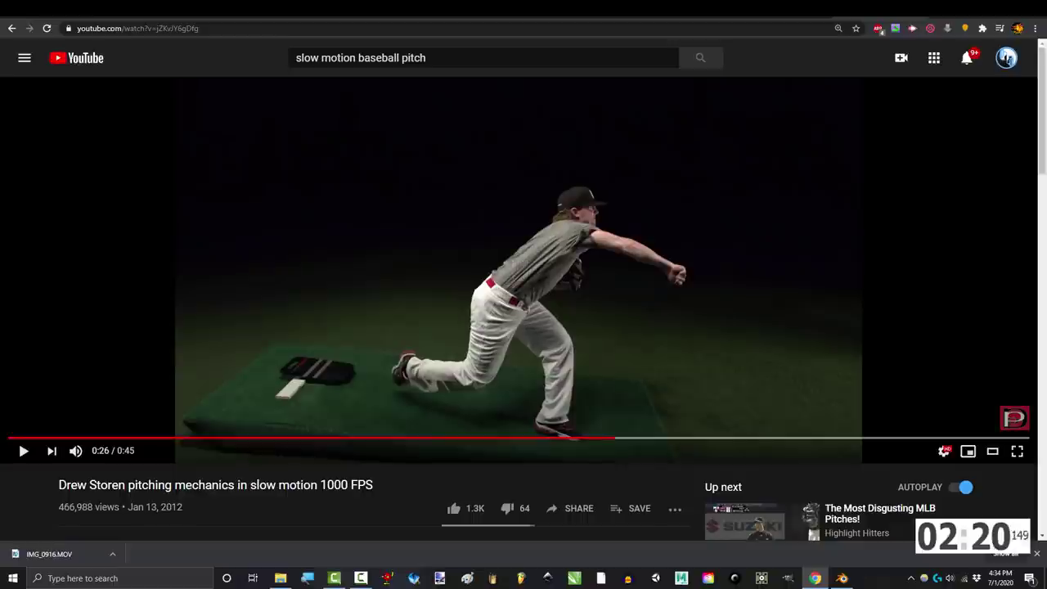
{"action": "key", "text": "space"}
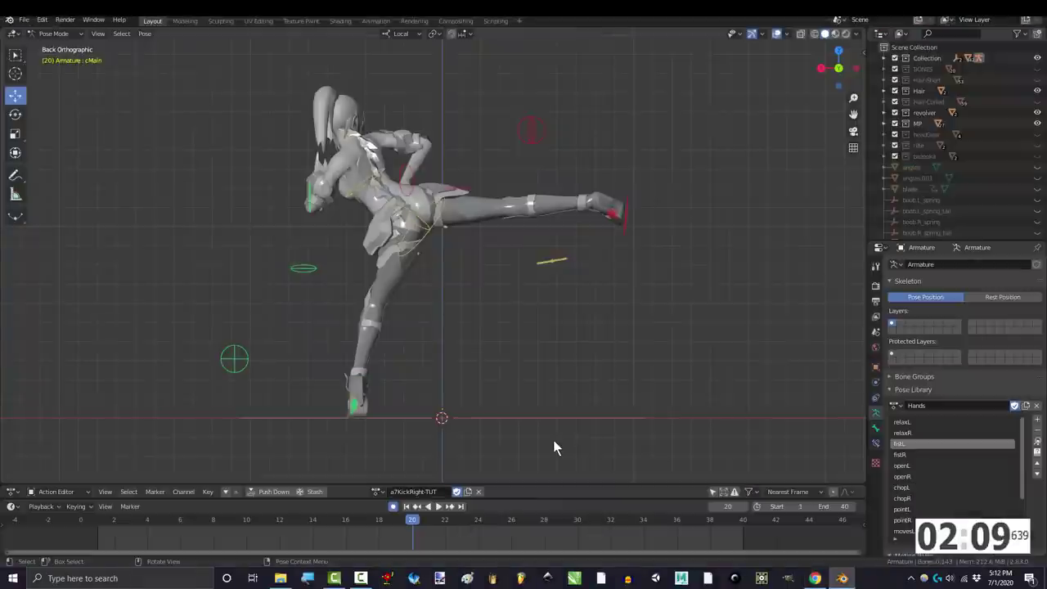
Step: Copy the full kick pose at frame 20 and paste it at frame 10
{"action": "key", "text": "a"}
{"action": "key", "text": "ctrl+c"}
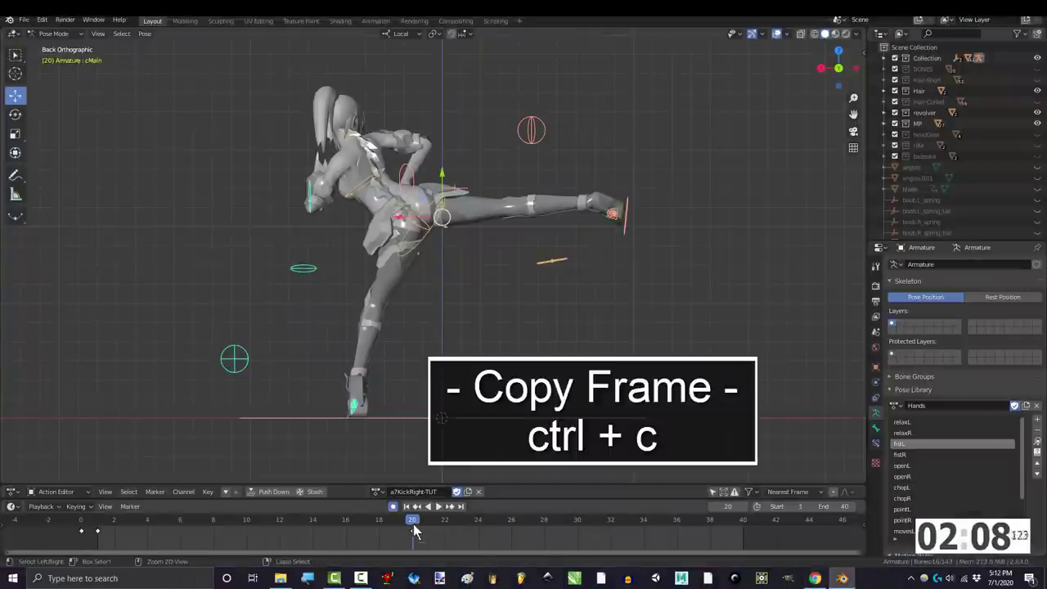
{"action": "left_click_drag", "start_coordinate": [413, 523], "coordinate": [249, 526]}
{"action": "key", "text": "ctrl+v"}
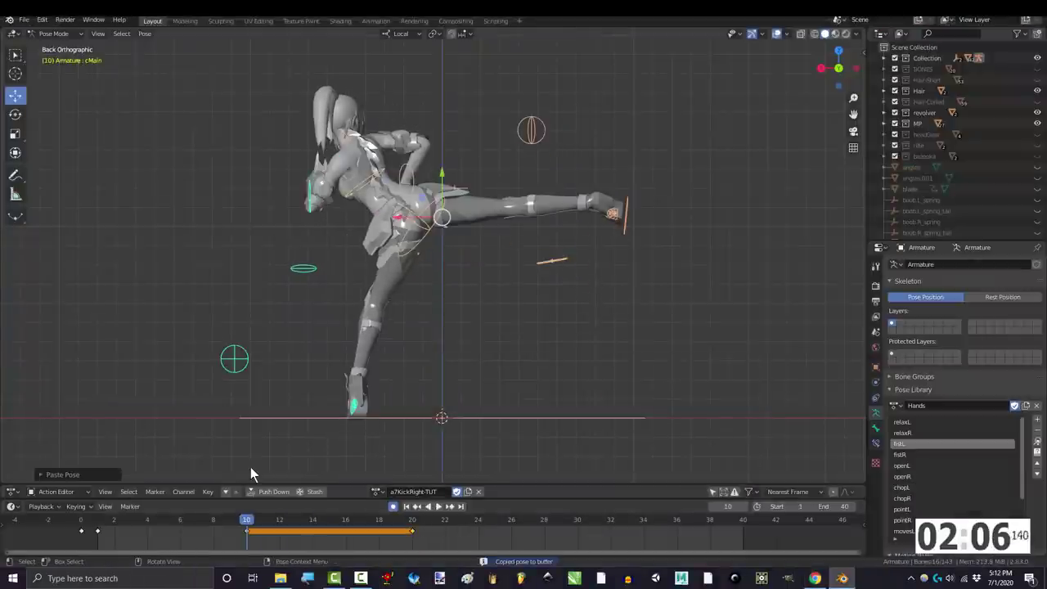
Step: Rotate the body at frame 10 from the top view to start the wind-up pose
{"action": "middle_click_drag", "start_coordinate": [250, 467], "coordinate": [448, 211]}
{"action": "key", "text": "KP_7"}
{"action": "key", "text": "r"}
{"action": "left_click", "coordinate": [661, 232]}
Step: Pull the right foot in toward the body at frame 10, adjusting it from the back and top views
{"action": "key", "text": "ctrl+KP_1"}
{"action": "left_click", "coordinate": [638, 222]}
{"action": "key", "text": "g"}
{"action": "left_click", "coordinate": [576, 214]}
{"action": "middle_click_drag", "start_coordinate": [609, 219], "coordinate": [534, 236]}
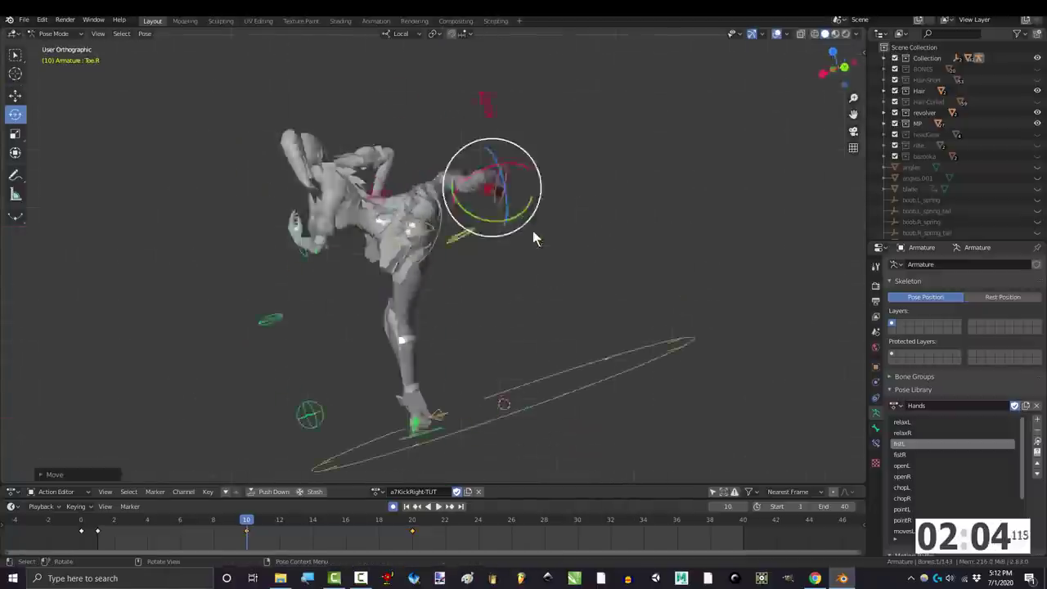
{"action": "key", "text": "KP_7"}
{"action": "key", "text": "g"}
{"action": "left_click", "coordinate": [668, 172]}
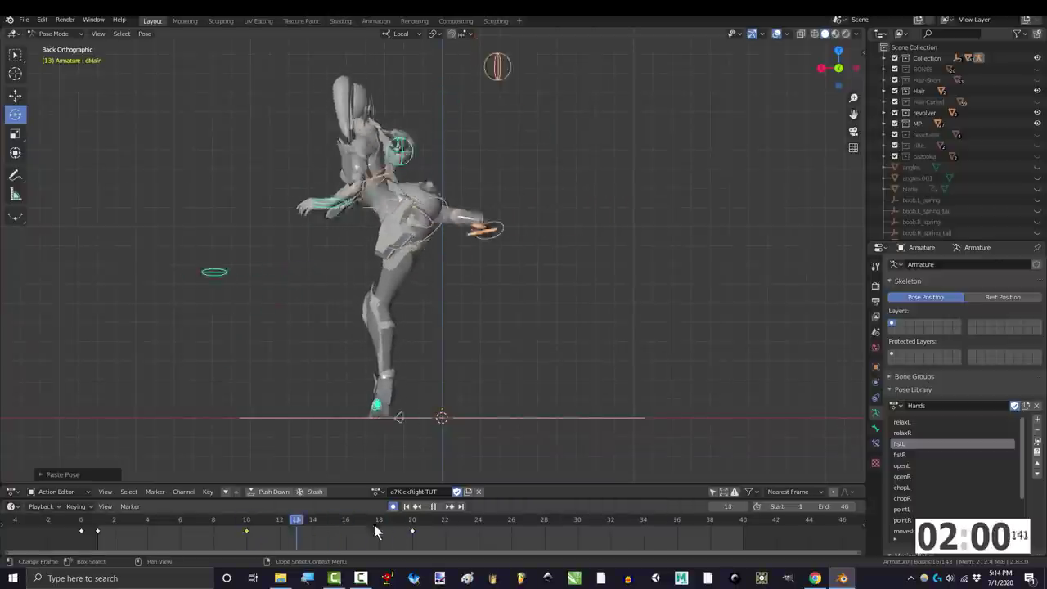
Step: Scrub between the wind-up and kick poses, and examine frames 11 to 14 of the finished a7KickRight action
{"action": "left_click_drag", "start_coordinate": [331, 524], "coordinate": [236, 519]}
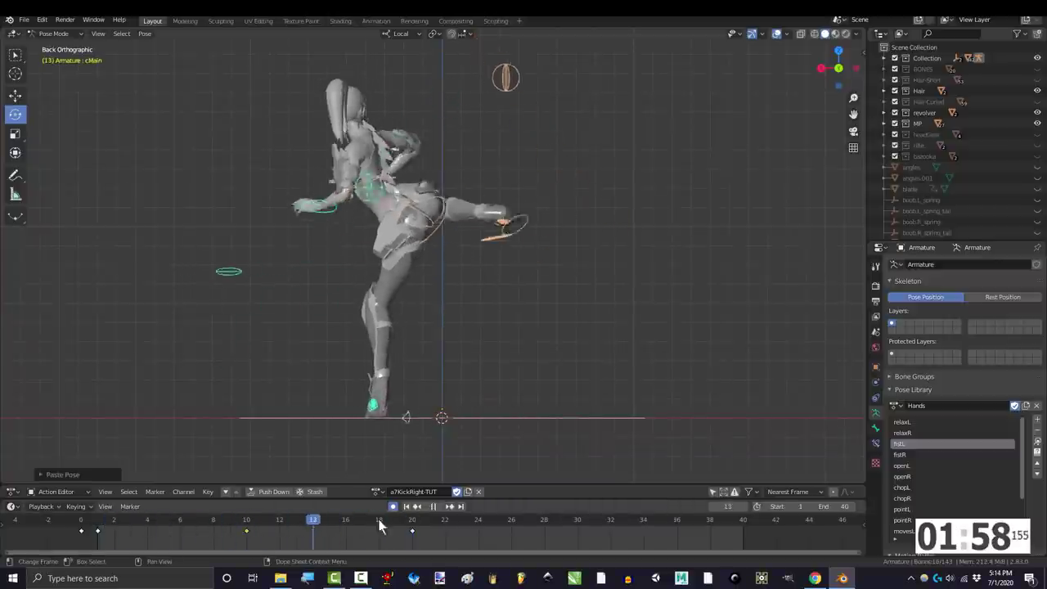
{"action": "key", "text": "space"}
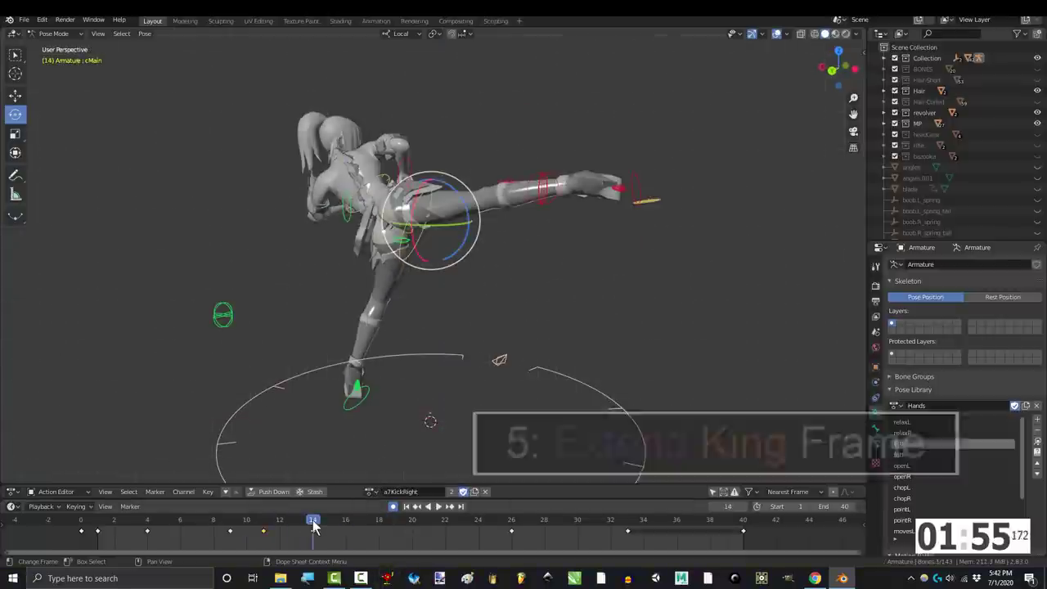
{"action": "left_click_drag", "start_coordinate": [315, 527], "coordinate": [265, 525]}
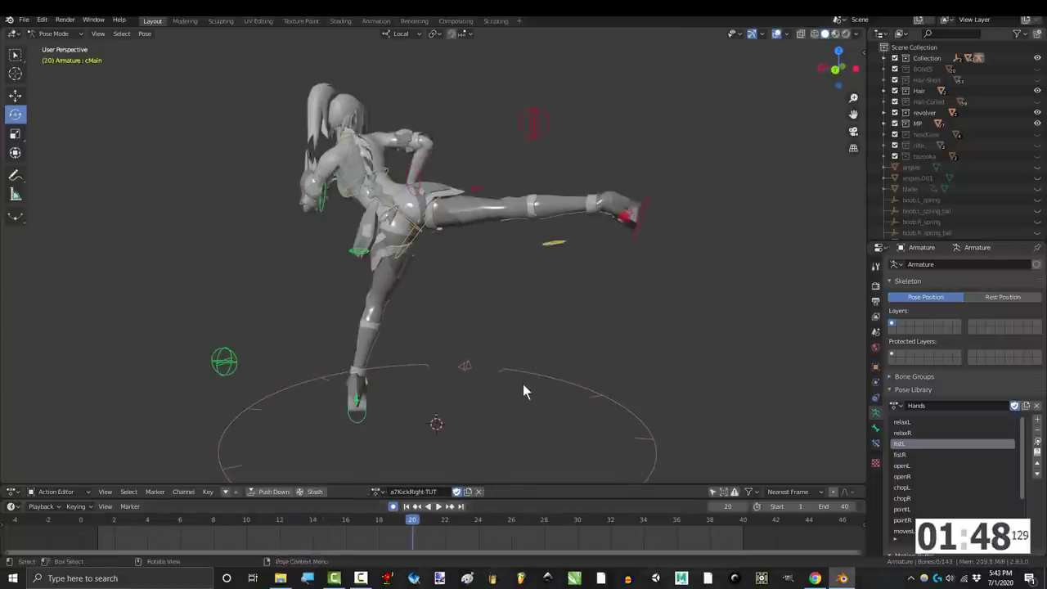
Step: Copy the full kick pose at frame 20 of a7KickRight-TUT and paste it at frame 25
{"action": "key", "text": "a"}
{"action": "key", "text": "ctrl+c"}
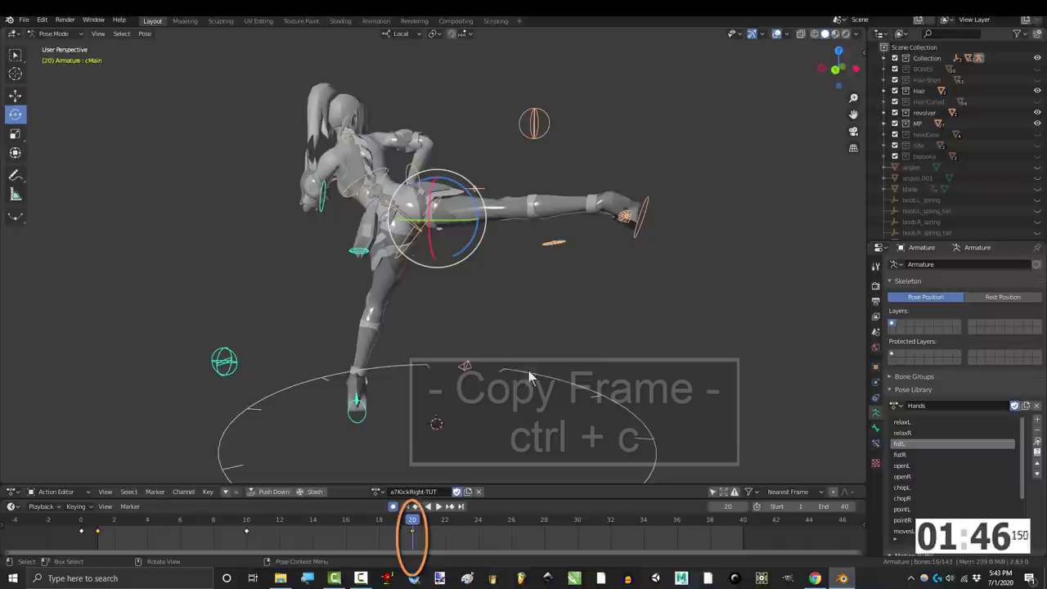
{"action": "left_click_drag", "start_coordinate": [413, 524], "coordinate": [494, 530]}
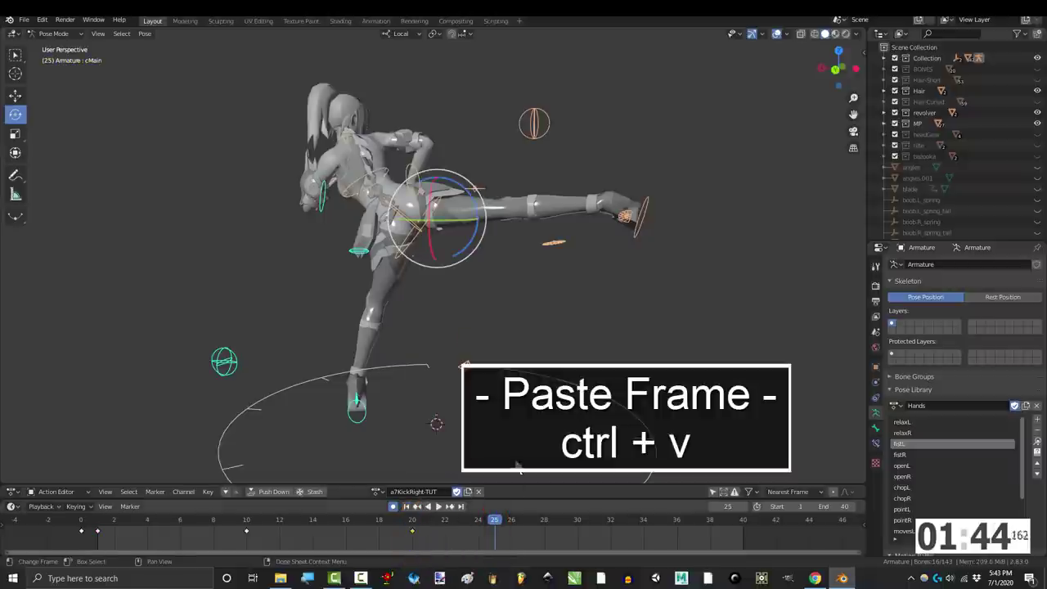
{"action": "key", "text": "ctrl+v"}
Step: Rotate and raise the right foot at frame 25 to extend the kick, and scrub frames 20 to 25 to check it
{"action": "key", "text": "ctrl+KP_1"}
{"action": "left_click", "coordinate": [628, 214]}
{"action": "key", "text": "r"}
{"action": "left_click", "coordinate": [728, 291]}
{"action": "key", "text": "g"}
{"action": "key", "text": "z"}
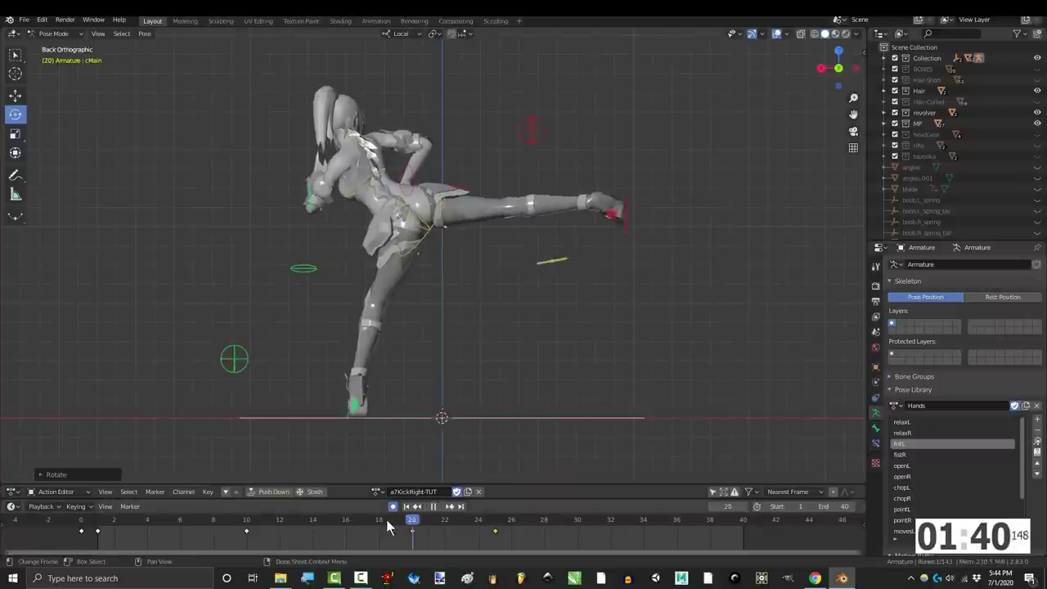
{"action": "left_click_drag", "start_coordinate": [385, 527], "coordinate": [505, 528]}
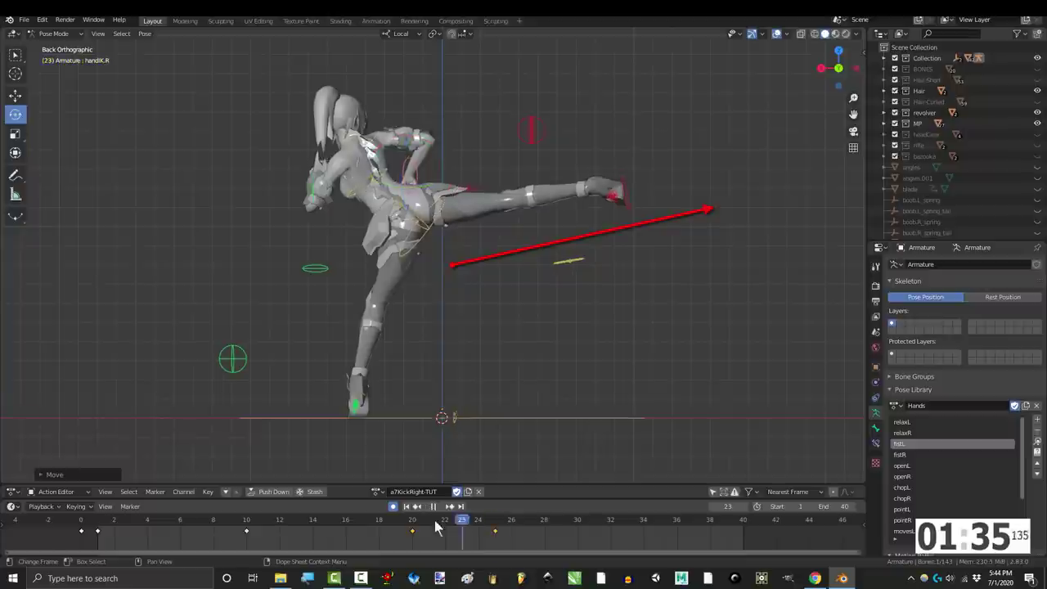
{"action": "mouse_move", "coordinate": [434, 520]}
{"action": "left_mouse_down"}
{"action": "mouse_move", "coordinate": [476, 520]}
{"action": "mouse_move", "coordinate": [330, 520]}
{"action": "mouse_move", "coordinate": [452, 519]}
{"action": "left_mouse_up"}
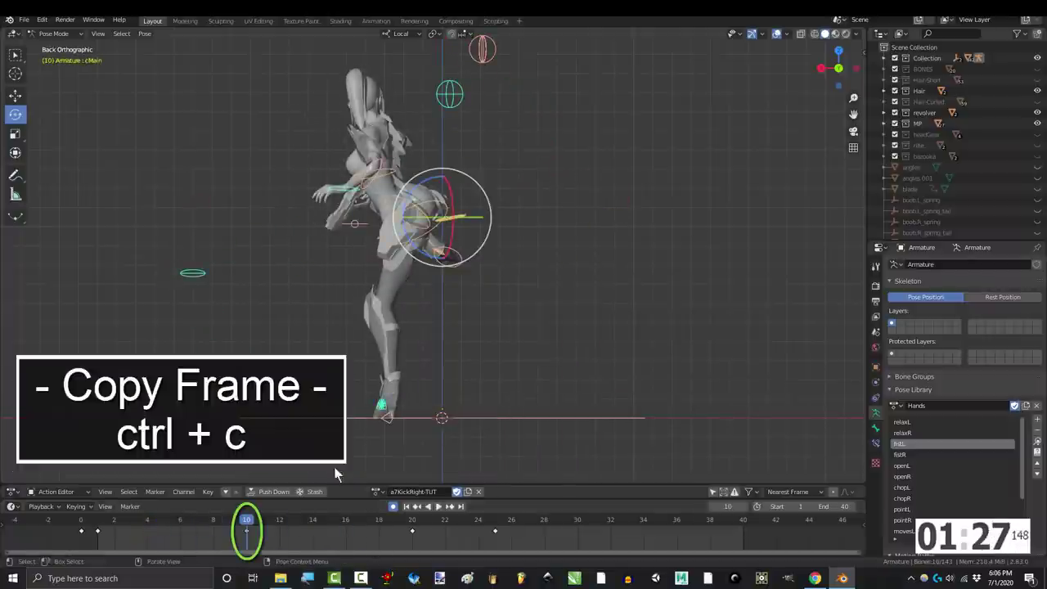
Step: Copy the wind-up pose from frame 10 to frame 15
{"action": "left_click", "coordinate": [247, 531]}
{"action": "key", "text": "ctrl+c"}
{"action": "left_click_drag", "start_coordinate": [248, 520], "coordinate": [329, 520]}
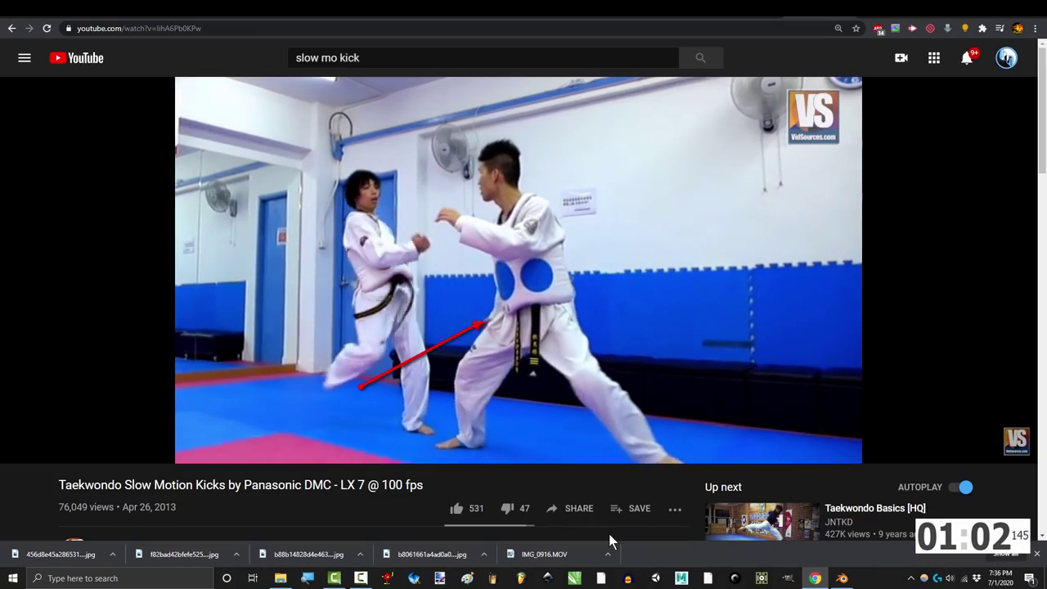
Step: Switch to YouTube and advance the Taekwondo slow motion kicks video to study how the leg travels
{"action": "key", "text": "Right"}
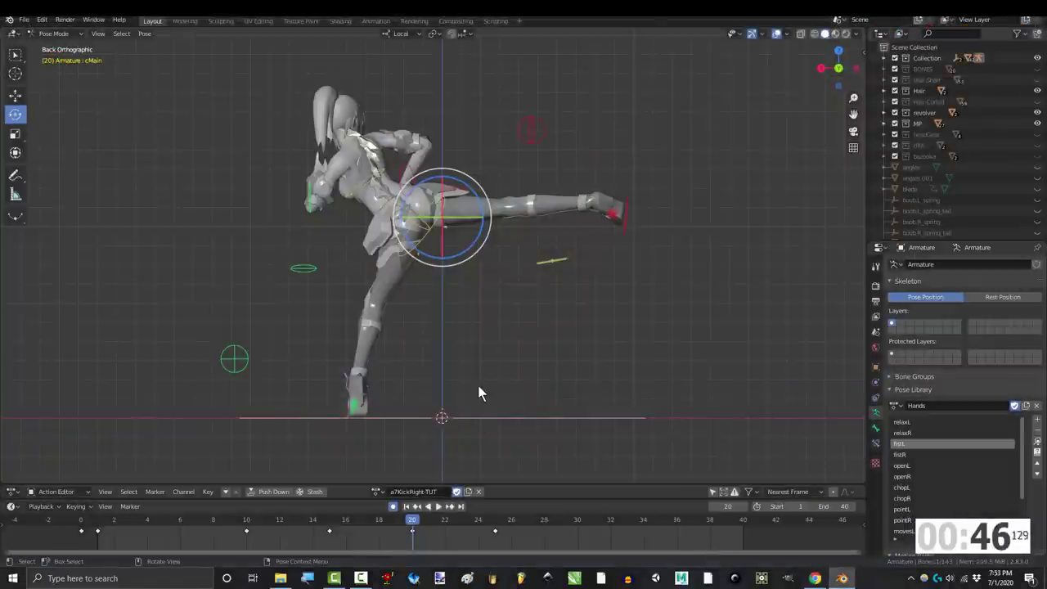
Step: Copy the full extended kick pose at frame 25 and paste it at frame 33
{"action": "key", "text": "a"}
{"action": "left_click", "coordinate": [494, 530]}
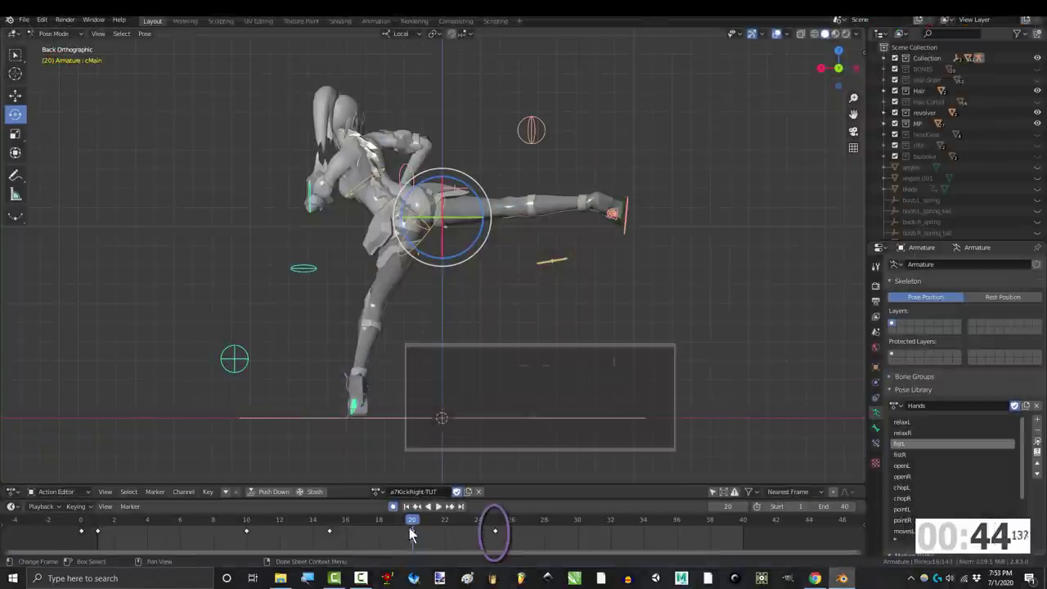
{"action": "key", "text": "ctrl+c"}
{"action": "left_click", "coordinate": [626, 519]}
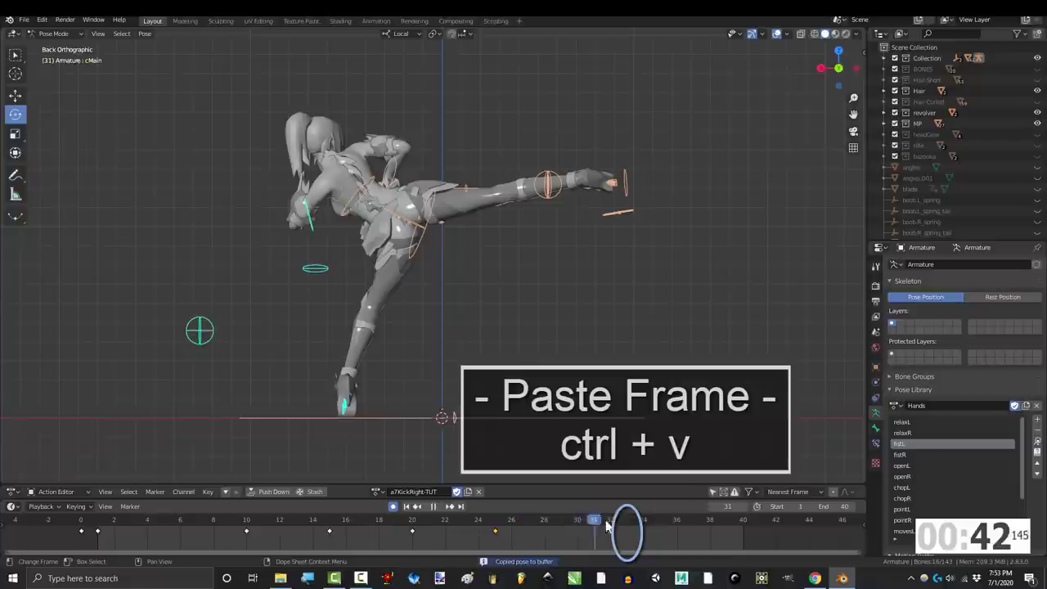
{"action": "key", "text": "ctrl+v"}
Step: Pull the right foot back toward the body at frame 33 using the top and back views
{"action": "key", "text": "KP_7"}
{"action": "key", "text": "g"}
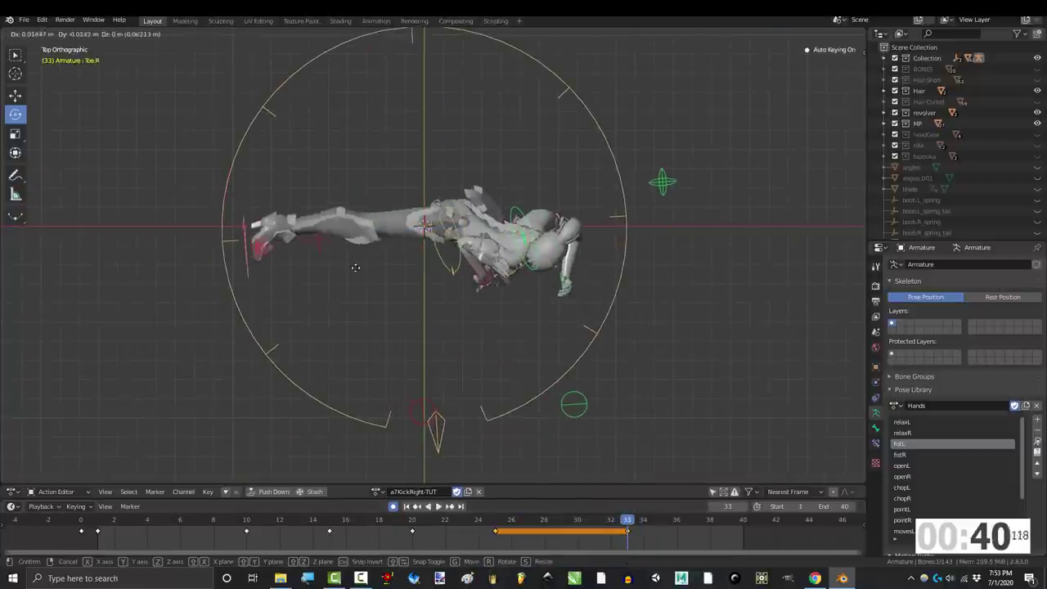
{"action": "left_click", "coordinate": [427, 324]}
{"action": "key", "text": "ctrl+KP_1"}
{"action": "key", "text": "g"}
{"action": "left_click", "coordinate": [500, 318]}
Step: Adjust the hip bone Spine0 at frame 33 and scrub back to frame 25 to check the leg's retraction
{"action": "left_click", "coordinate": [428, 219]}
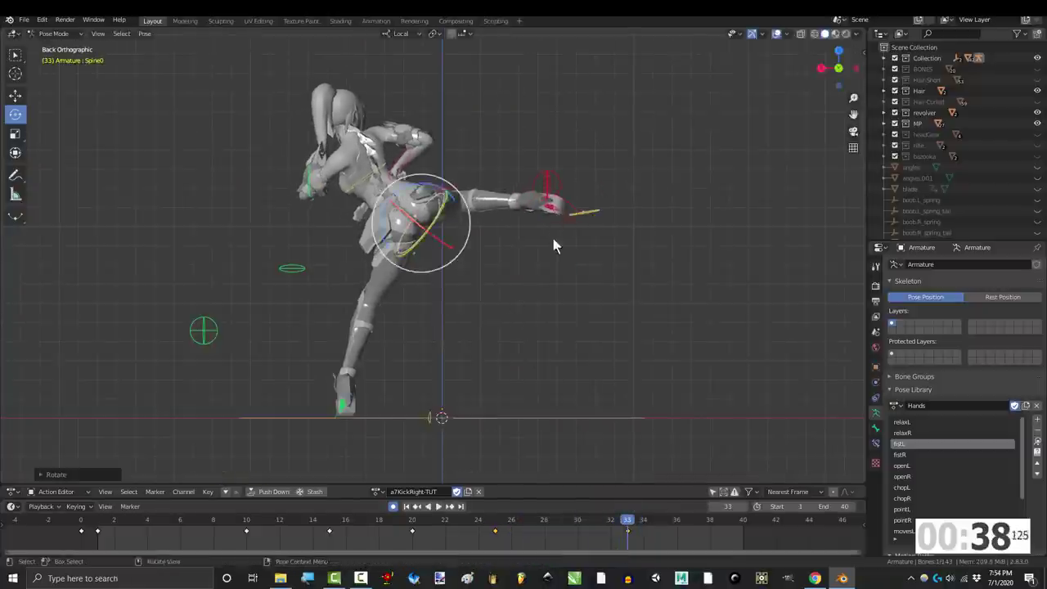
{"action": "key", "text": "g"}
{"action": "left_click", "coordinate": [552, 242]}
{"action": "left_click", "coordinate": [535, 214]}
{"action": "left_click_drag", "start_coordinate": [624, 520], "coordinate": [500, 522]}
Step: Lower the right hand control and shift the left hand control slightly to refine the arms in the retracting pose
{"action": "left_click", "coordinate": [399, 174]}
{"action": "key", "text": "g"}
{"action": "left_click", "coordinate": [451, 260]}
{"action": "left_click", "coordinate": [301, 186]}
{"action": "key", "text": "g"}
{"action": "left_click", "coordinate": [308, 193]}
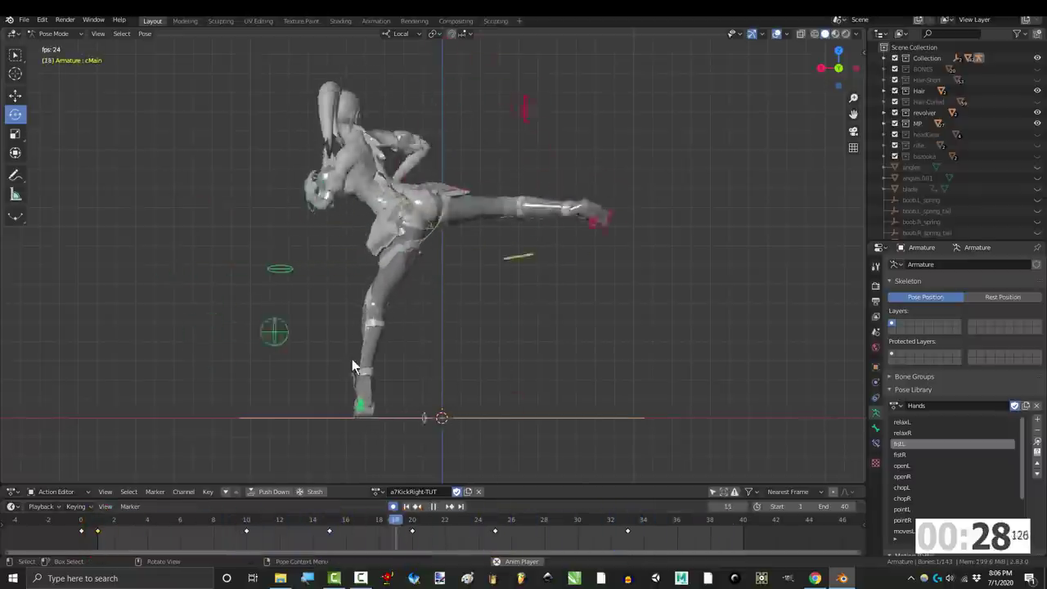
Step: Retime the frame 10 keyframe to frame 4 and the frame 15 keyframe to frame 9, and play the action
{"action": "key", "text": "space"}
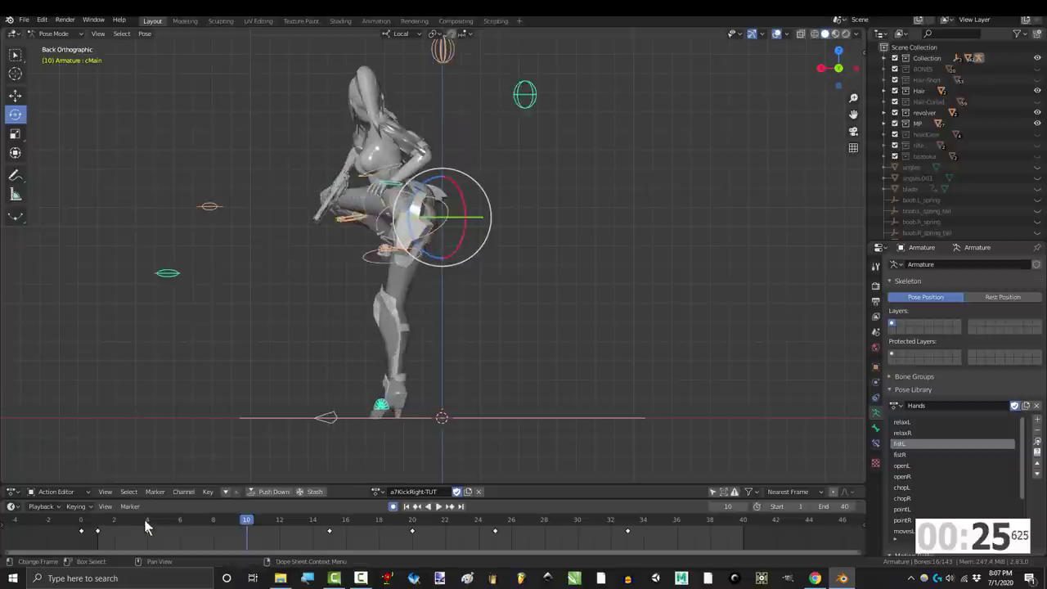
{"action": "left_click_drag", "start_coordinate": [146, 521], "coordinate": [104, 518]}
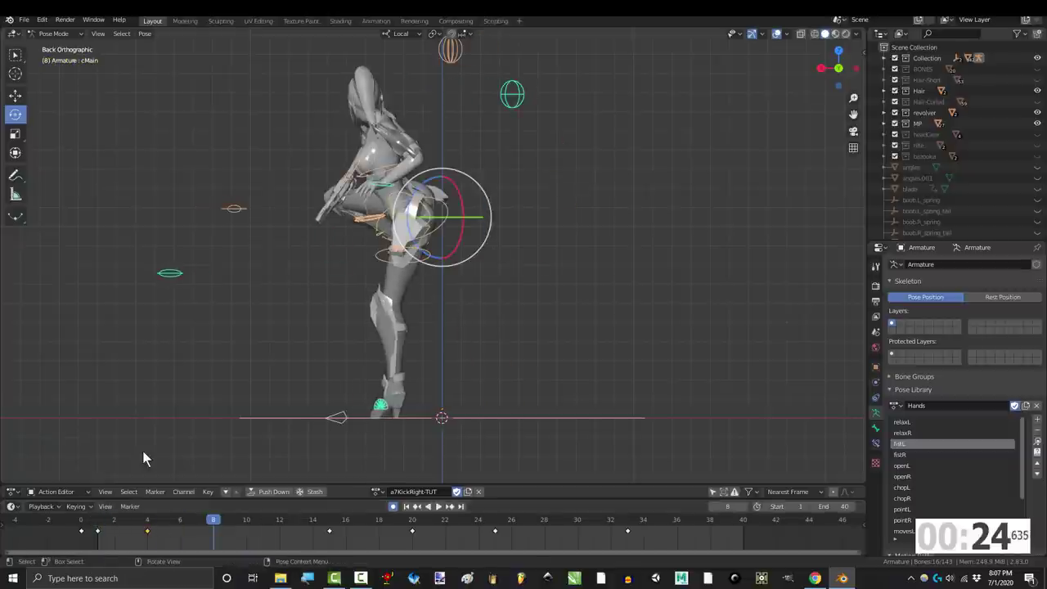
{"action": "mouse_move", "coordinate": [215, 521]}
{"action": "left_mouse_down"}
{"action": "mouse_move", "coordinate": [329, 521]}
{"action": "mouse_move", "coordinate": [226, 532]}
{"action": "mouse_move", "coordinate": [101, 519]}
{"action": "left_mouse_up"}
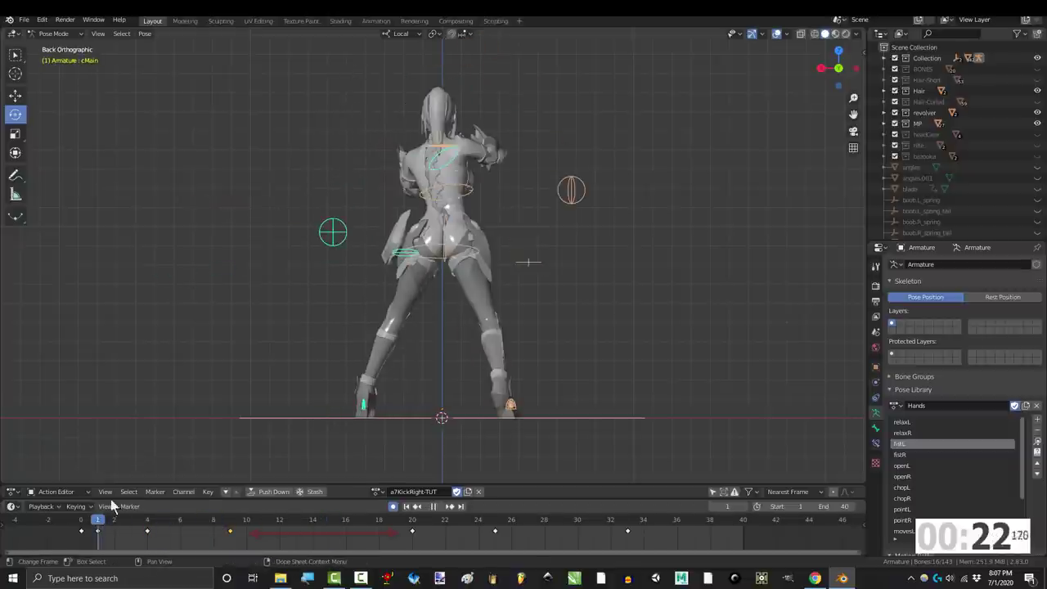
{"action": "key", "text": "space"}
Step: Retime the frame 20 keyframe to frame 12 and the frame 25 keyframe to frame 19, and play the action
{"action": "left_click", "coordinate": [413, 520]}
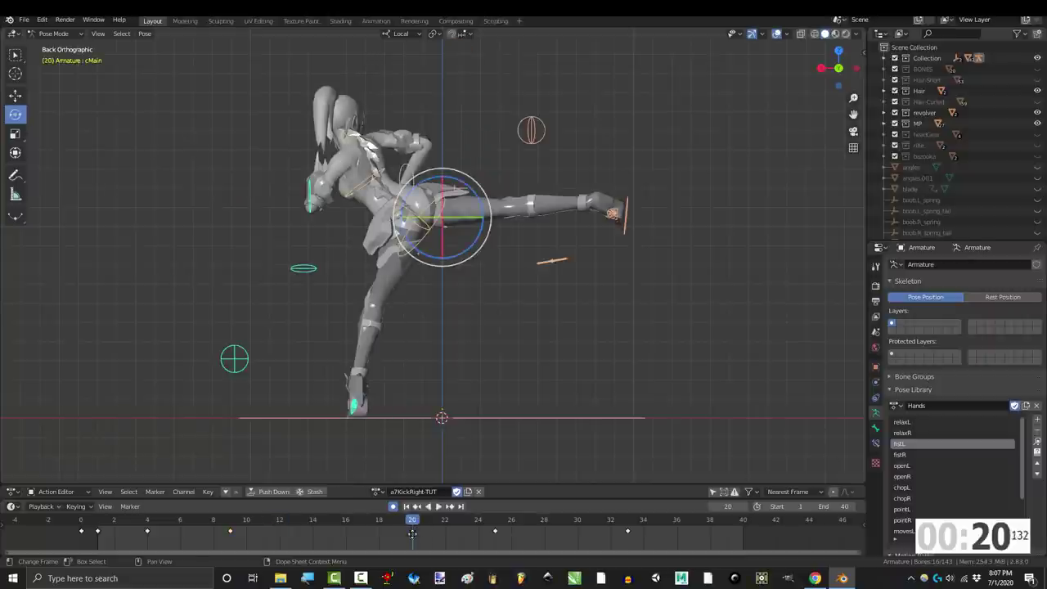
{"action": "left_click_drag", "start_coordinate": [412, 531], "coordinate": [275, 544]}
{"action": "key", "text": "space"}
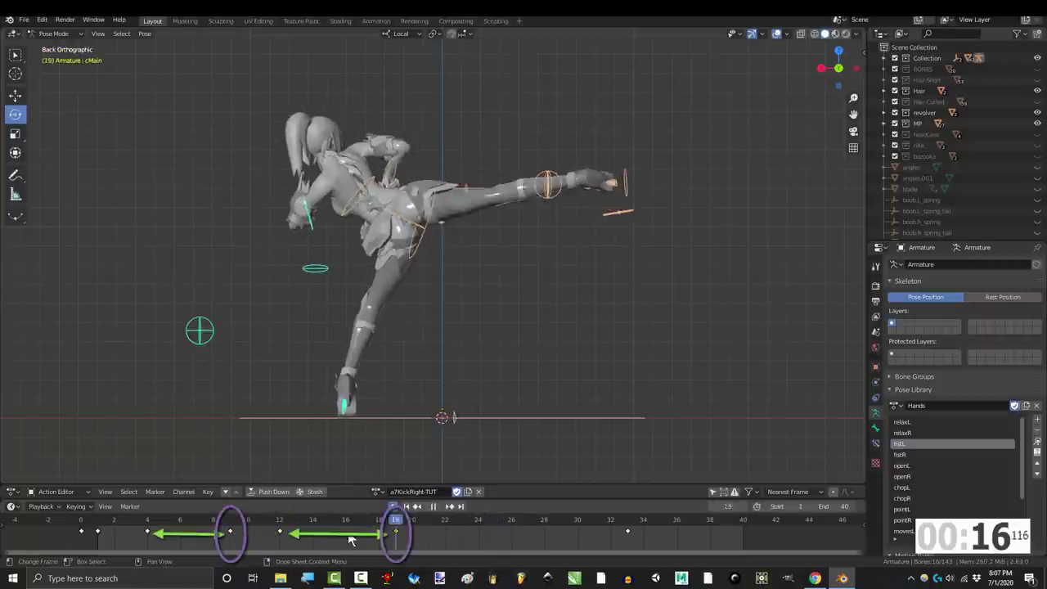
Step: Retime the frame 33 keyframe to frame 28 and play the action to check the retraction timing
{"action": "key", "text": "space"}
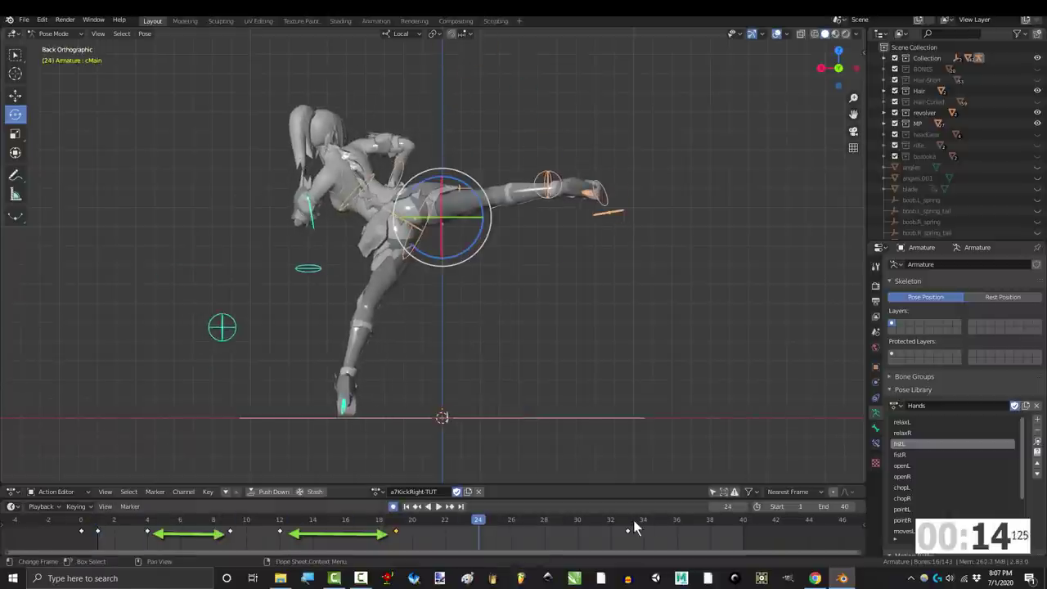
{"action": "key", "text": "space"}
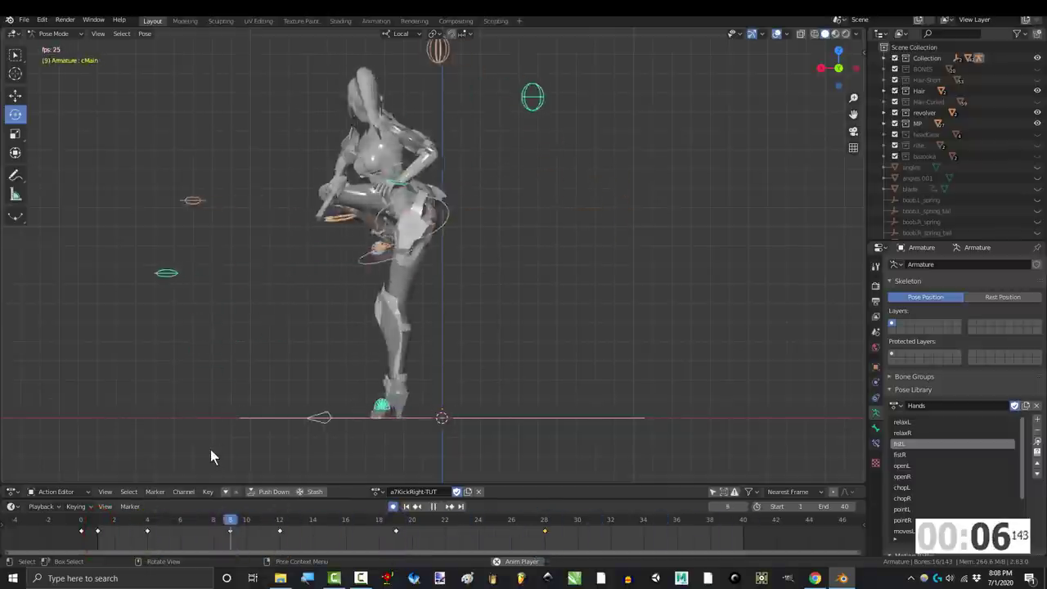
{"action": "key", "text": "space"}
Step: Retime the frame 12 keyframe to frame 11 and the frame 19 keyframe to frame 18, and play the action
{"action": "left_click_drag", "start_coordinate": [280, 529], "coordinate": [269, 526]}
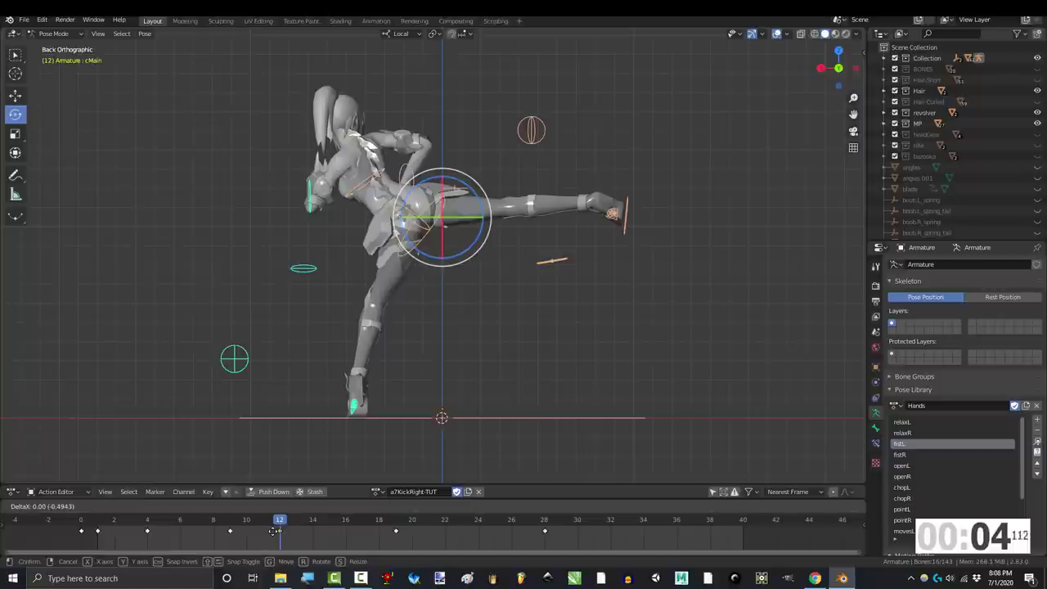
{"action": "key", "text": "space"}
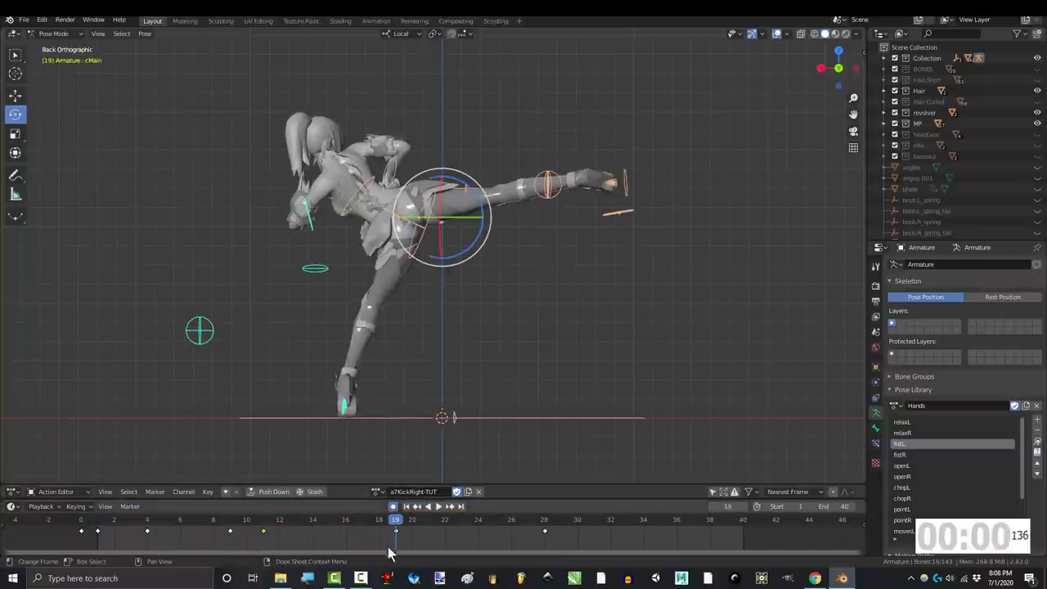
{"action": "left_click_drag", "start_coordinate": [396, 531], "coordinate": [378, 532]}
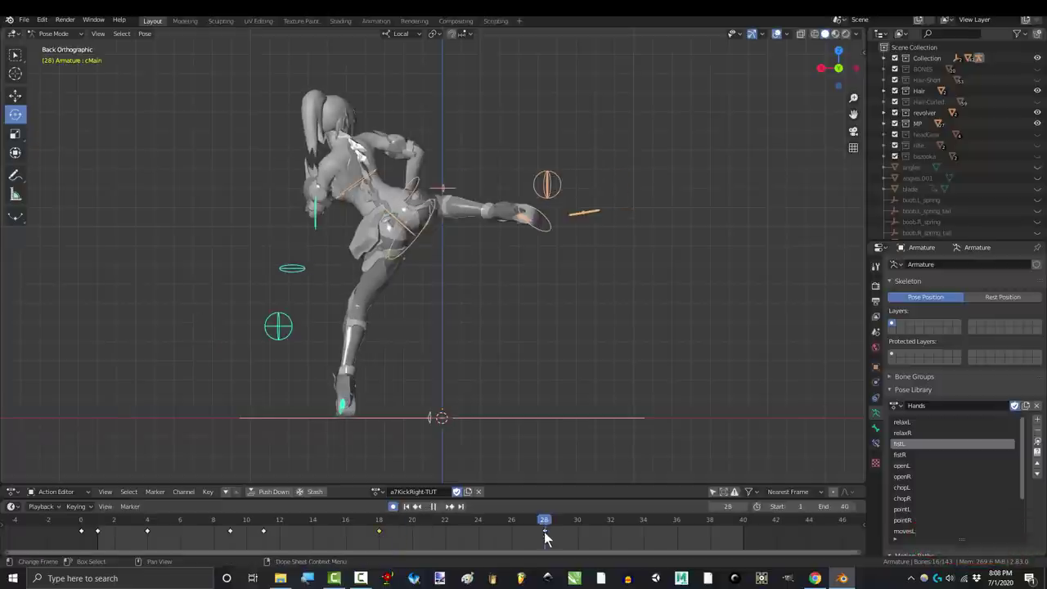
{"action": "key", "text": "space"}
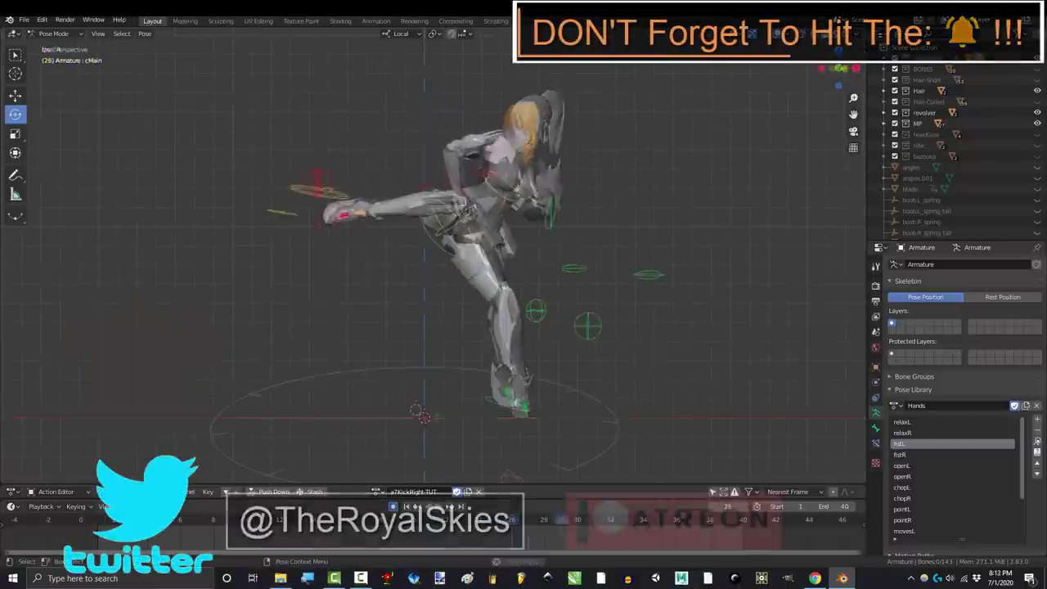
Step: Play the finished side-kick animation and review the character's motion from different angles
{"action": "key", "text": "space"}
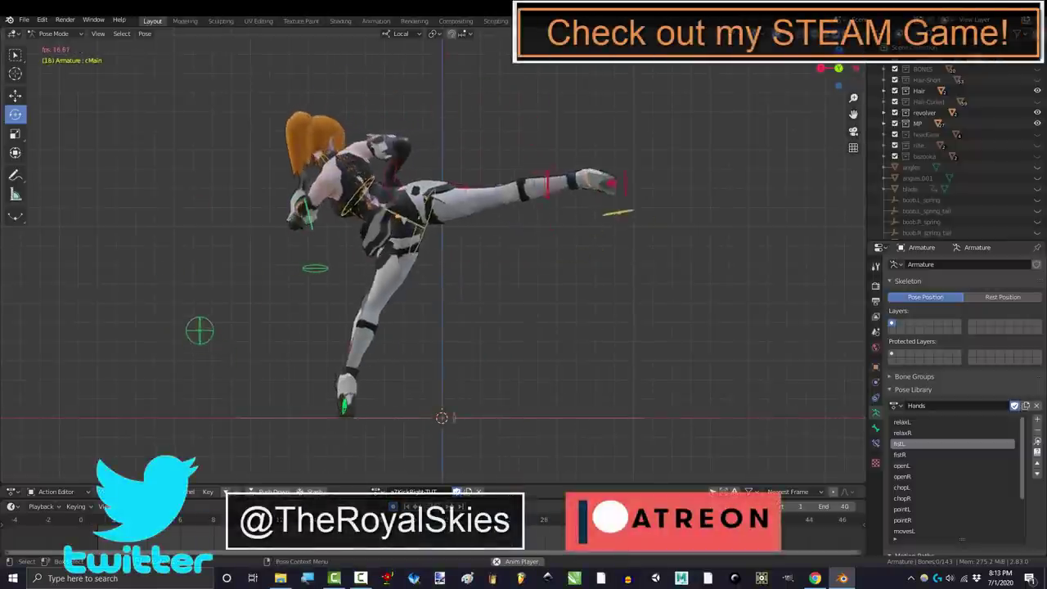
{"action": "middle_click_drag", "start_coordinate": [654, 245], "coordinate": [200, 255]}
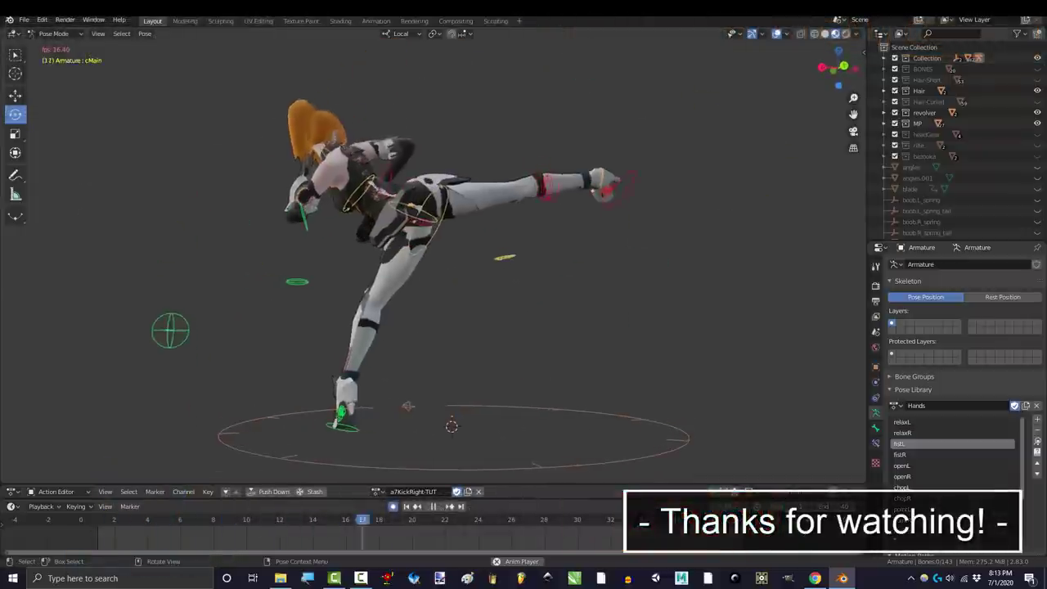